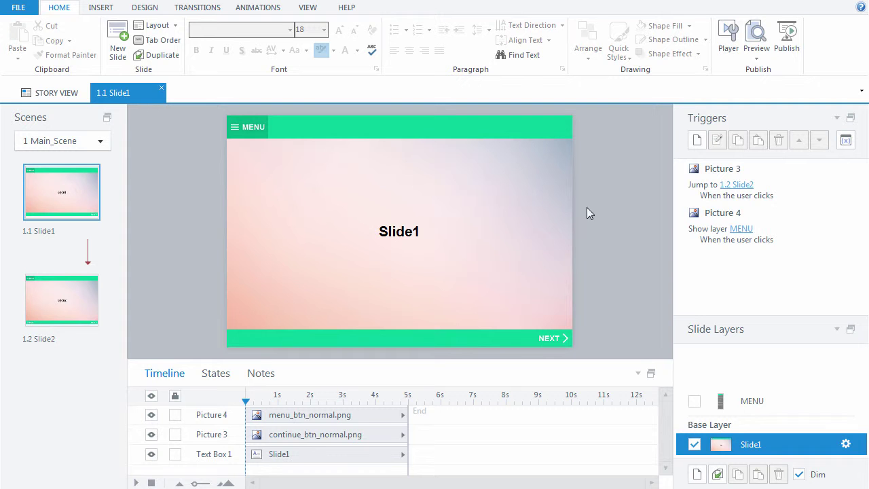
Open the Insert Slides dialog from New Slide on the Home tab.
left_click(117, 41)
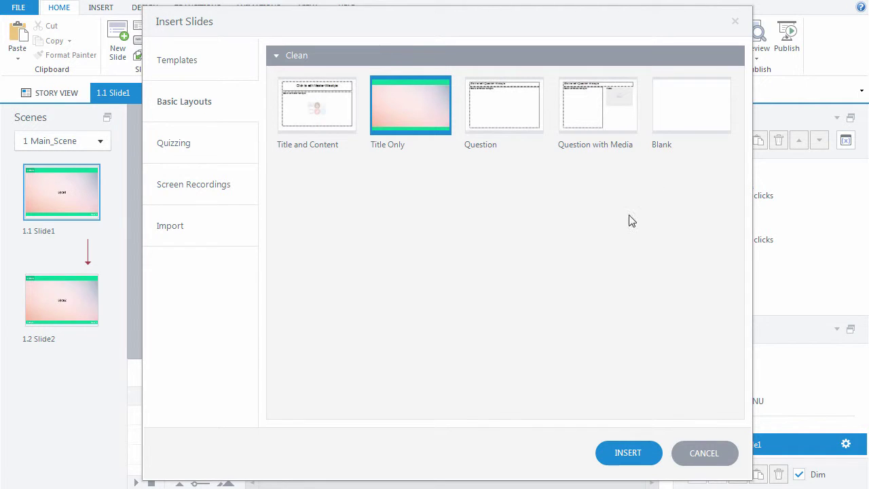
Insert a Blank layout slide and rename it StartCourse.
left_click(673, 122)
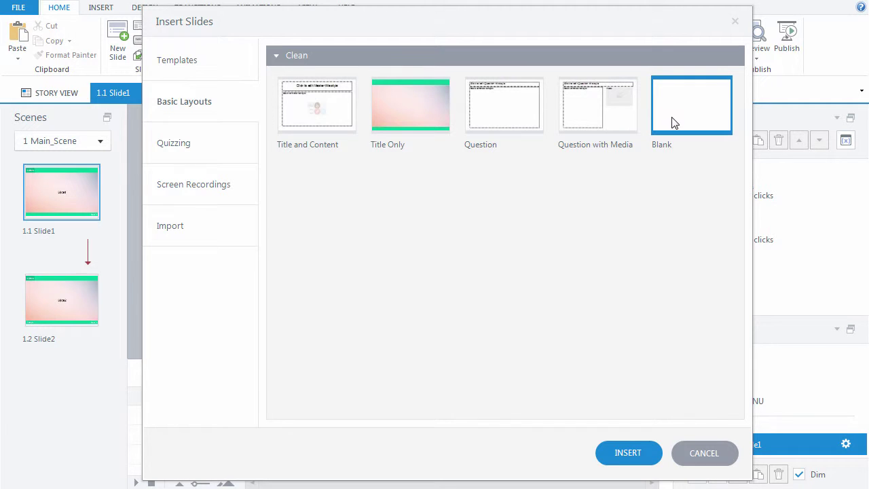
left_click(620, 452)
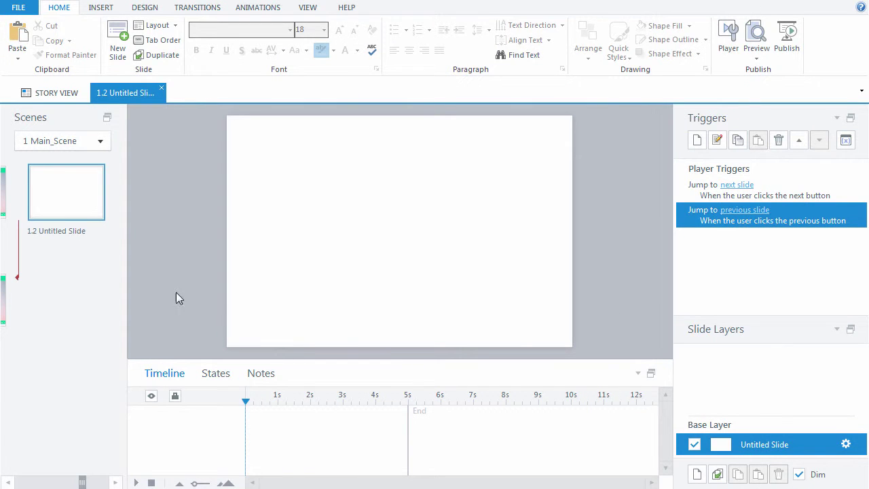
left_click(38, 199)
type("StartCourse")
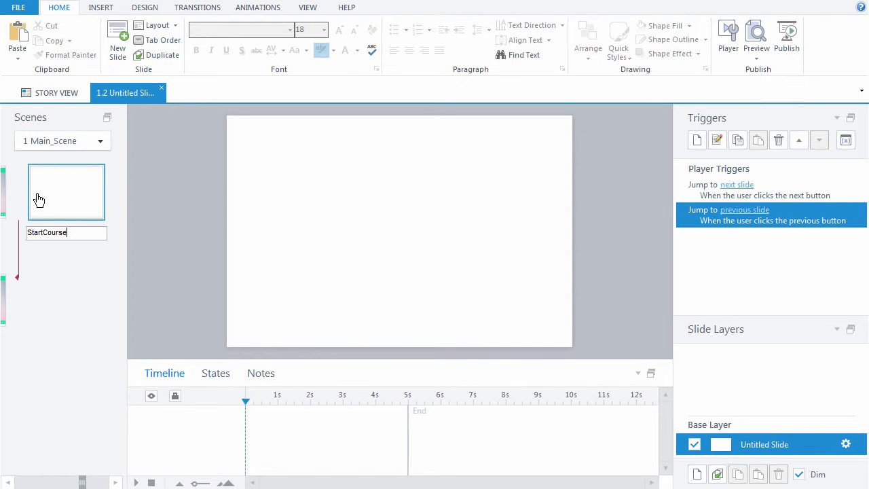
key("Return")
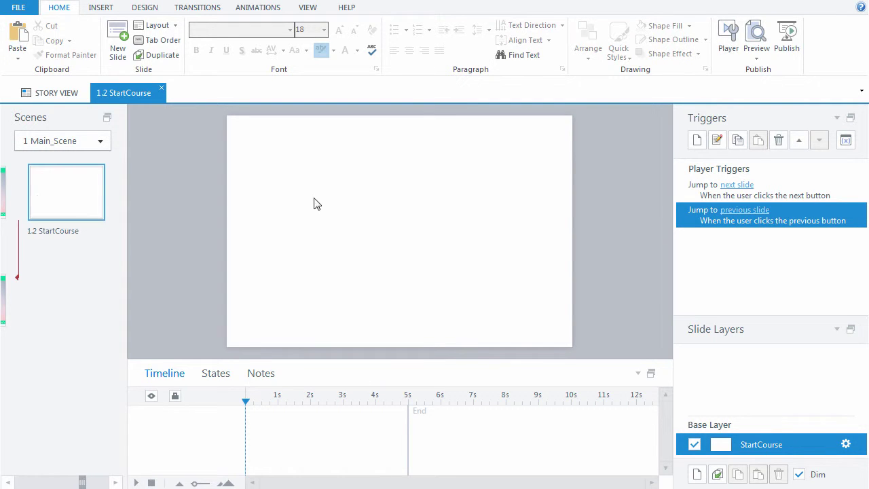
Turn off the Prev and Next navigation buttons in the slide properties.
left_click(845, 444)
left_click(351, 245)
left_click(350, 246)
left_click(435, 244)
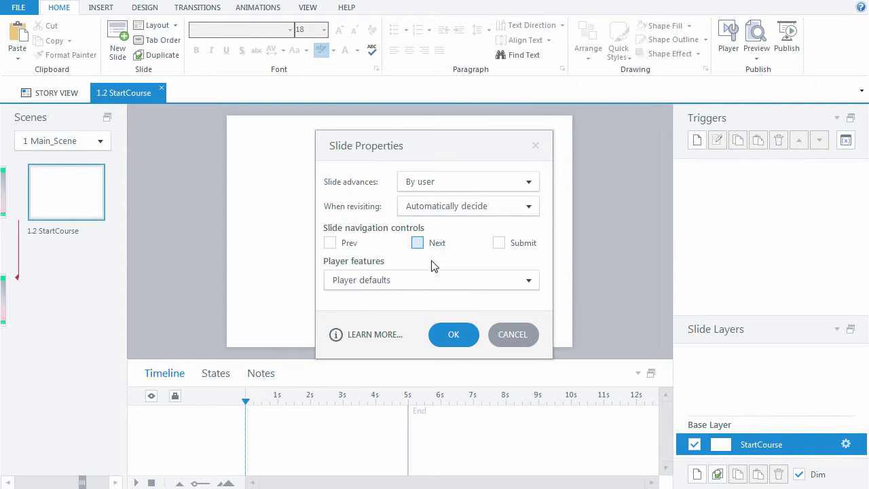
left_click(448, 333)
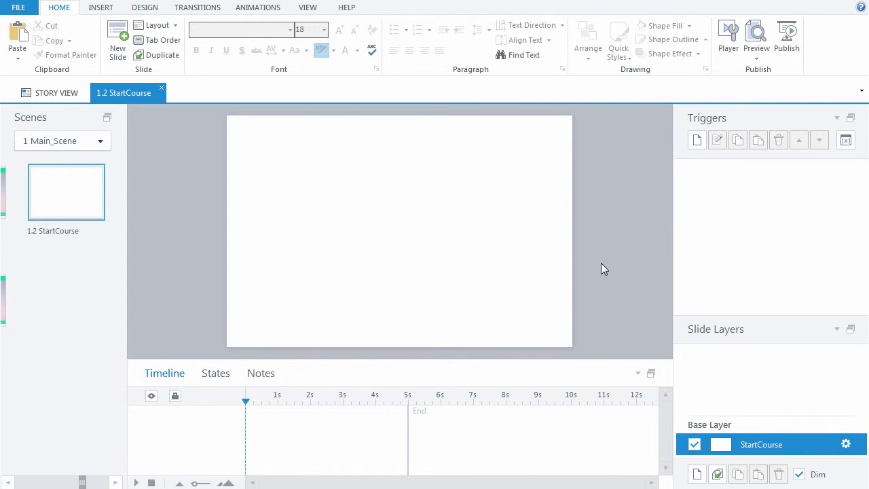
key("ctrl+j")
Insert the start_bg.png background and add a 'My first course' text box.
left_click_drag(775, 243, 776, 355)
left_click(431, 381)
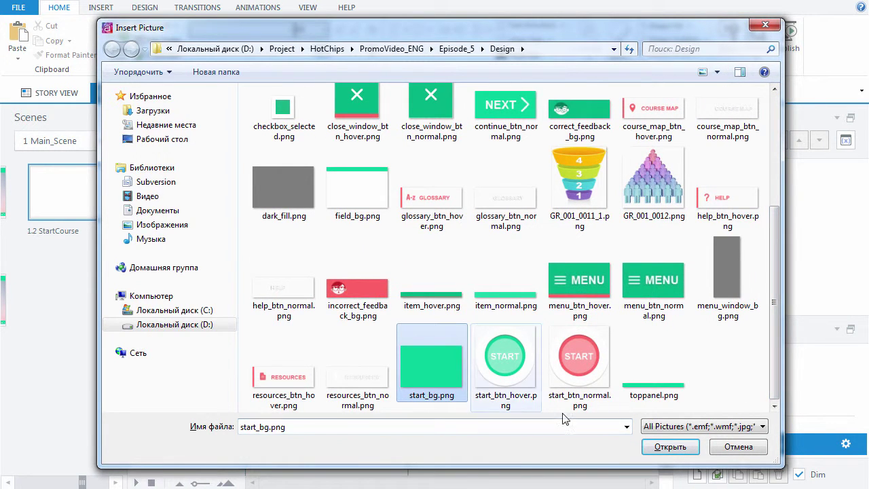
left_click(670, 446)
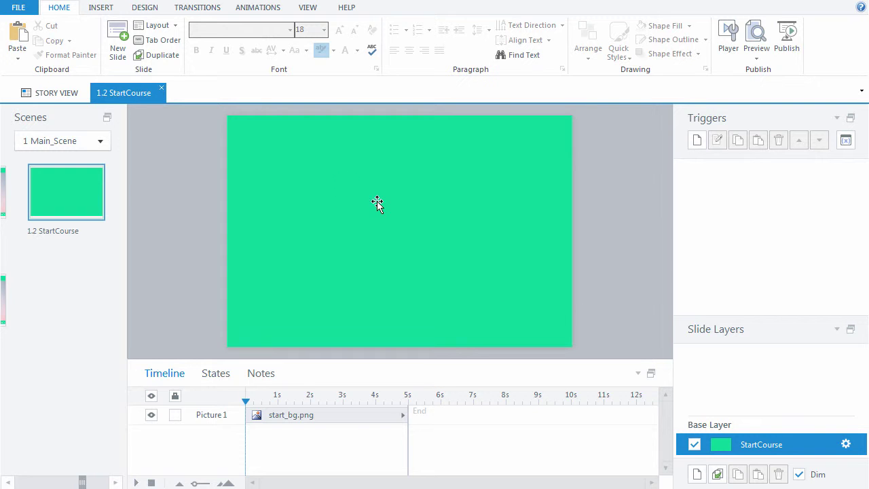
left_click(306, 167)
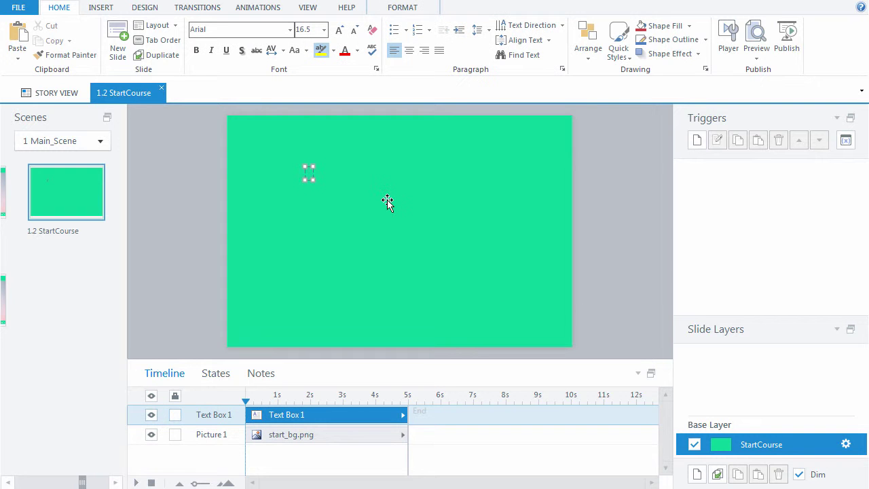
type("My first course")
key("Escape")
Make the title 60 pt, bold and white, centred horizontally on the slide.
left_click(307, 33)
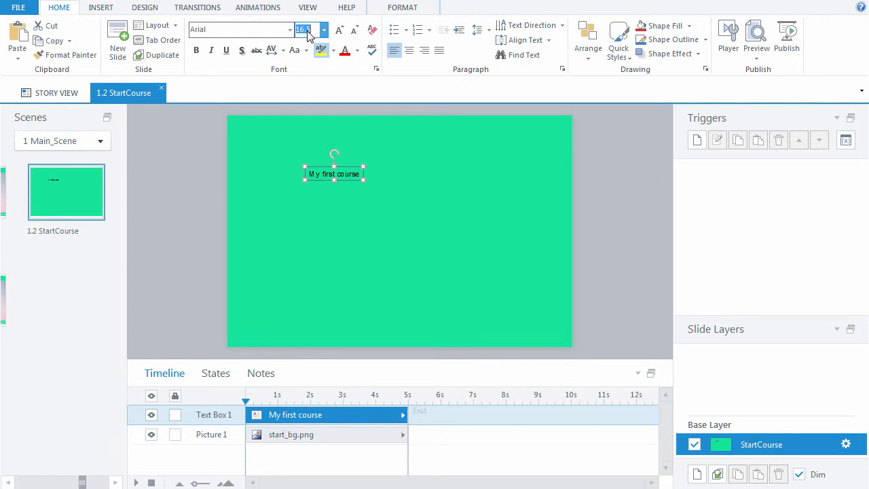
key("Return")
key("ctrl+b")
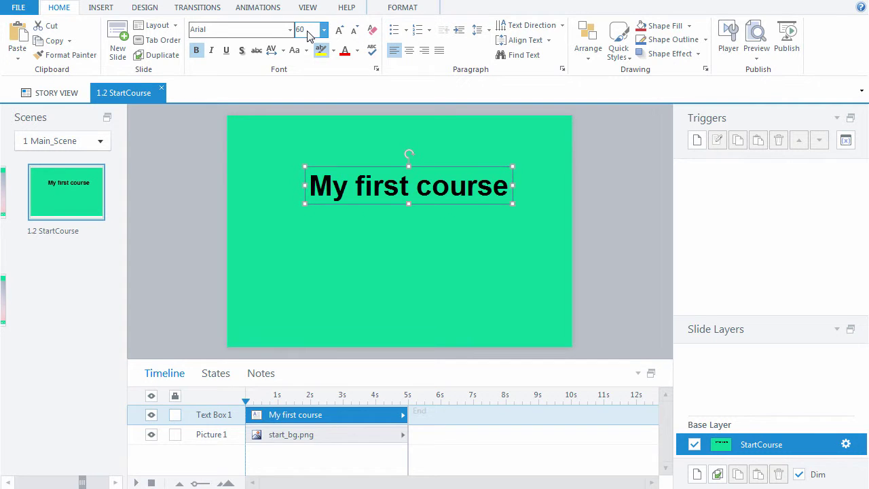
left_click(357, 50)
left_click(347, 74)
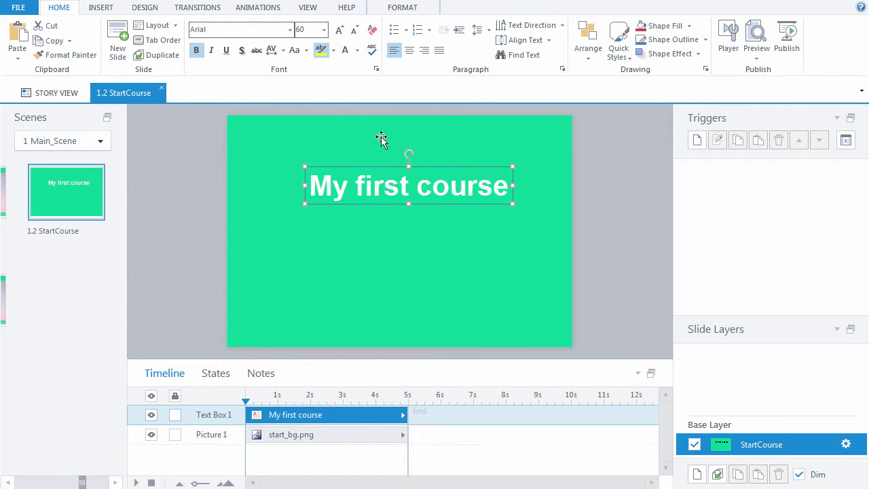
left_click(587, 53)
mouse_move(652, 221)
left_click(702, 235)
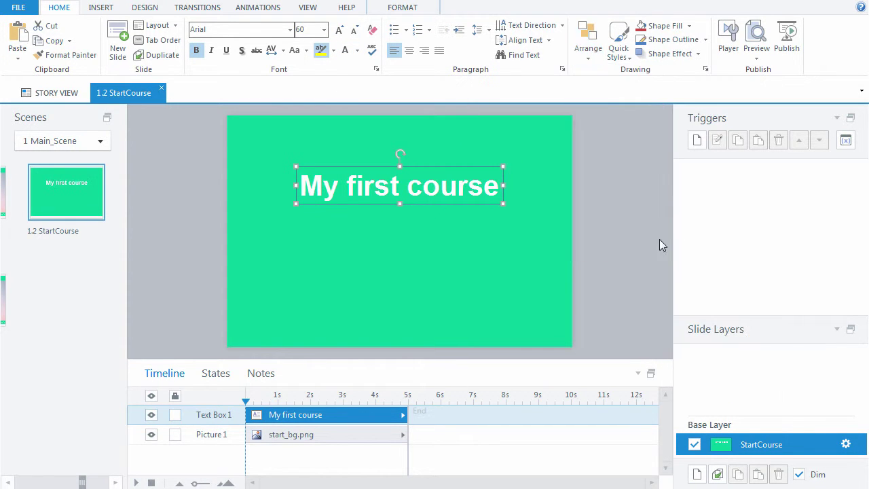
key("ctrl+j")
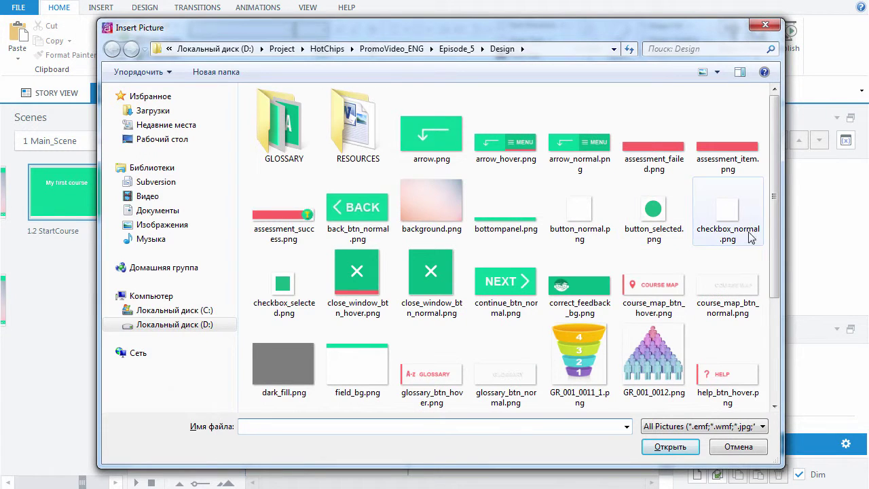
Insert start_btn_normal.png as the START button.
left_click_drag(774, 244, 795, 380)
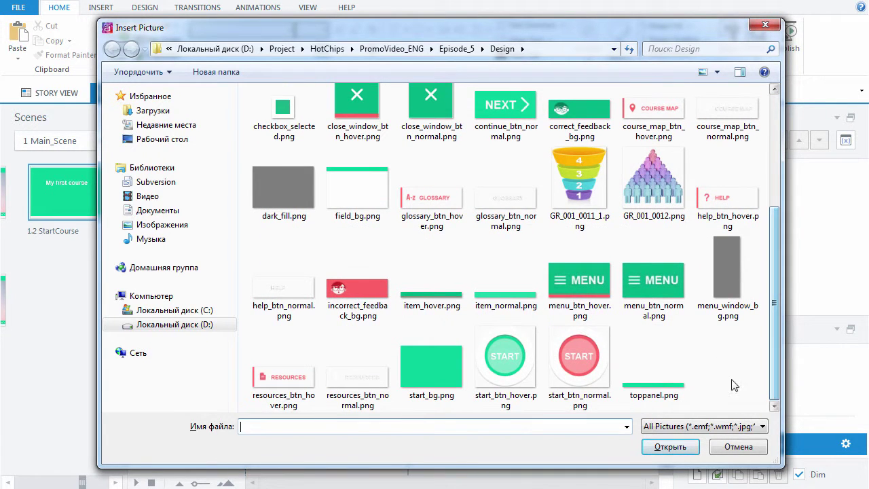
left_click(579, 367)
left_click(668, 447)
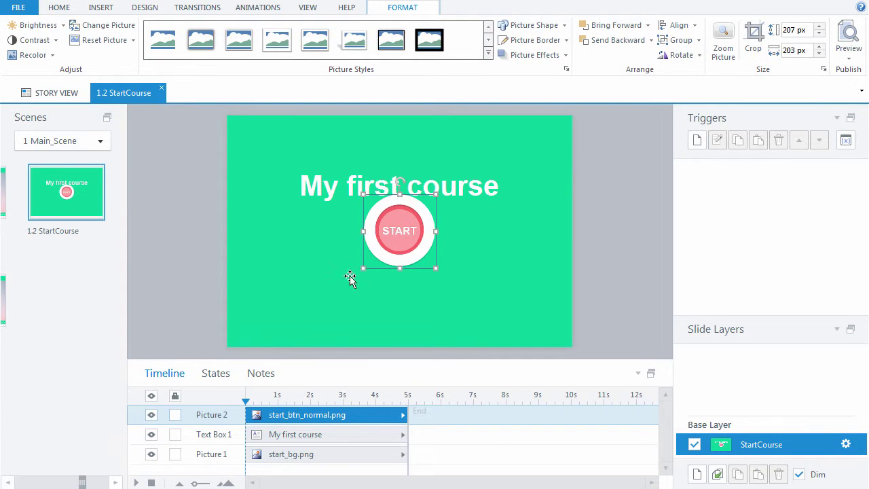
Add a Hover state to the START button.
left_click(221, 373)
left_click(193, 402)
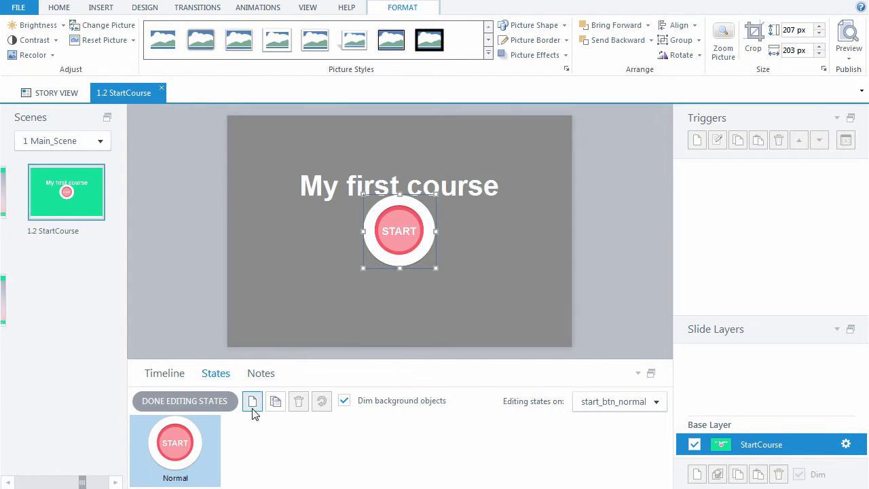
left_click(252, 404)
left_click(523, 243)
left_click(514, 261)
left_click(457, 295)
Set the Hover state picture to start_btn_hover.png and nudge the button down.
right_click(411, 228)
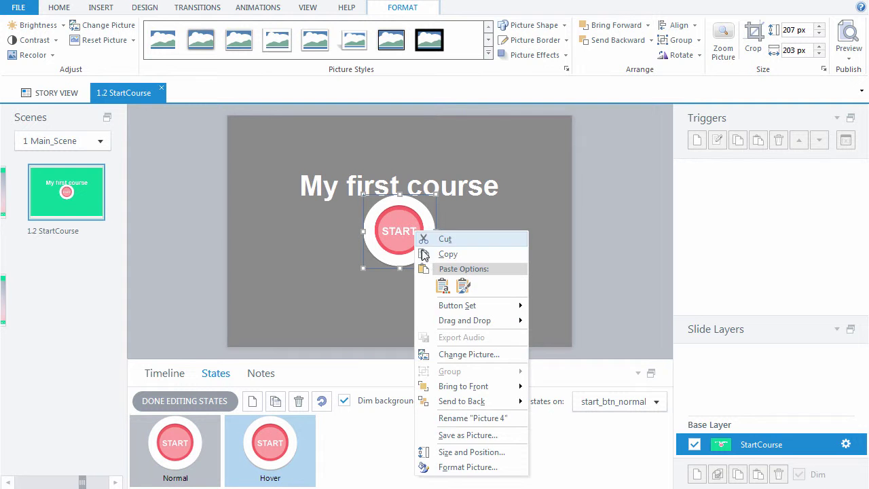
left_click(456, 353)
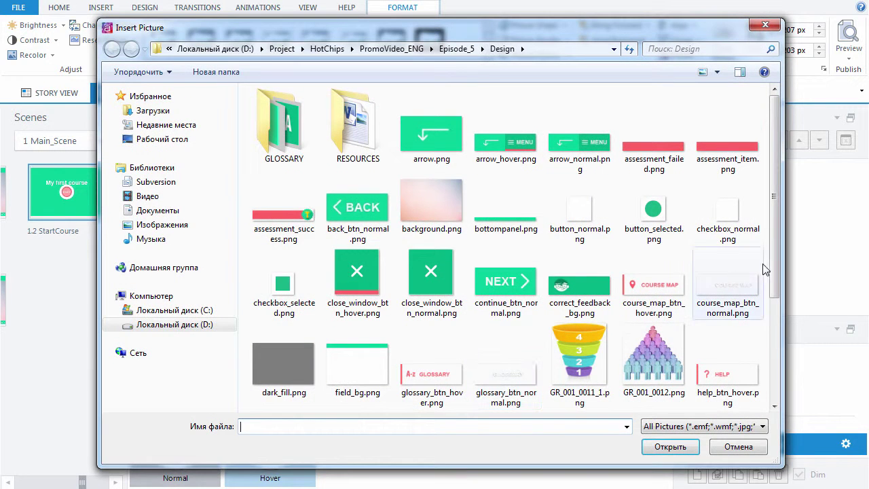
left_click_drag(778, 258, 778, 368)
left_click(504, 360)
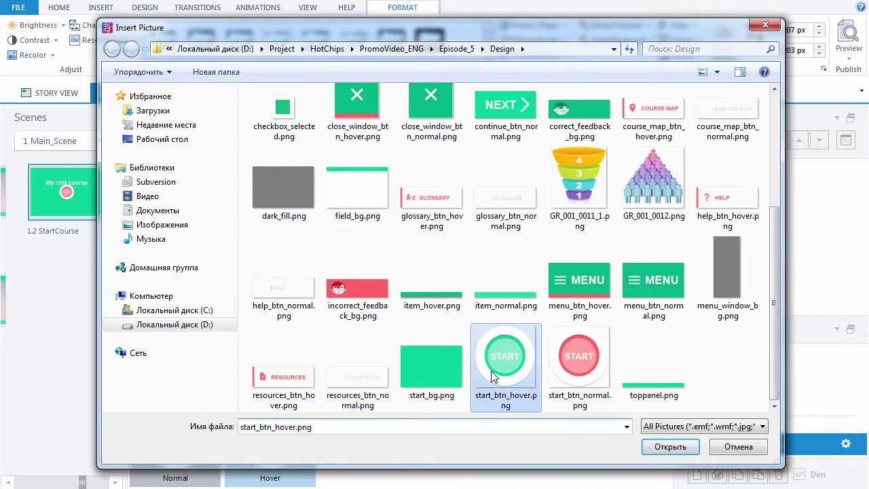
left_click(668, 445)
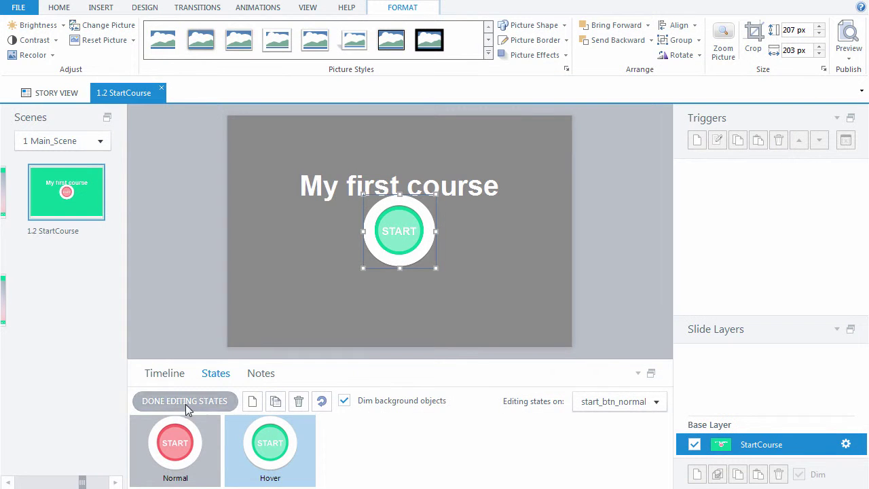
left_click(185, 404)
left_click(165, 373)
key("Down")
key("Down")
key("Down")
key("Down")
key("Down")
key("Down")
key("Down")
key("Down")
key("Down")
key("Down")
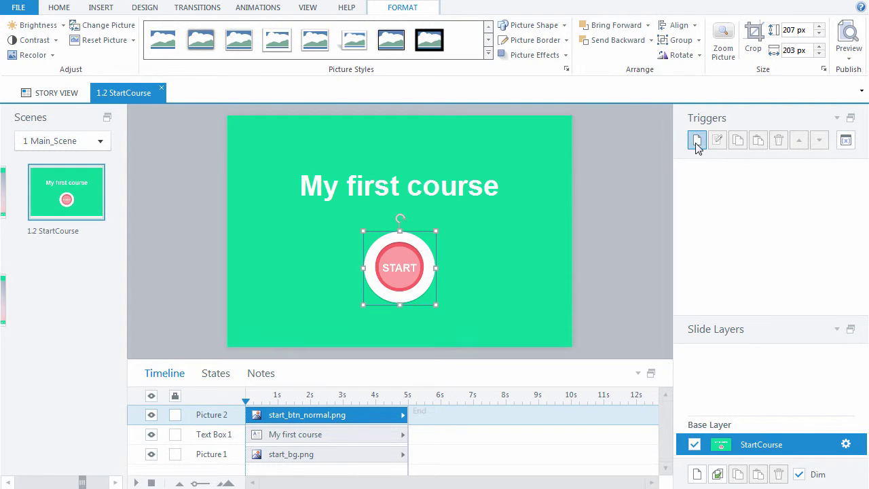
Add a trigger making the START button jump to 1.1 Slide1.
left_click(696, 141)
left_click(497, 212)
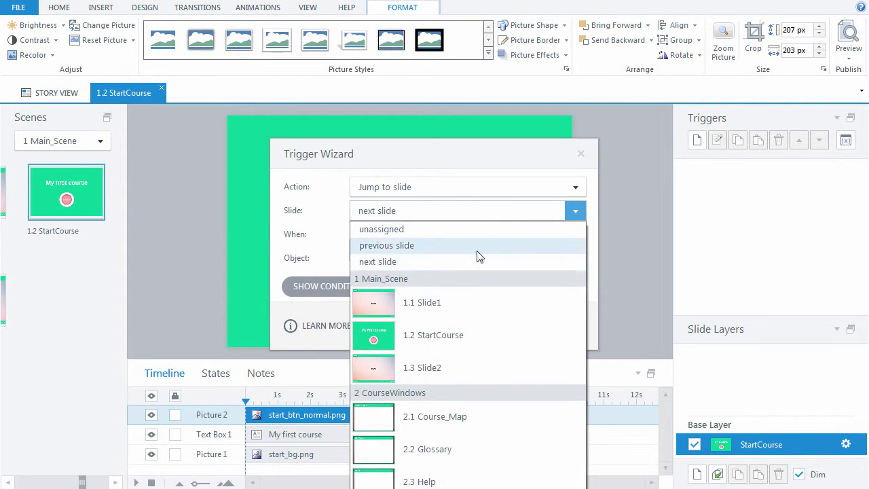
left_click(453, 302)
left_click(499, 328)
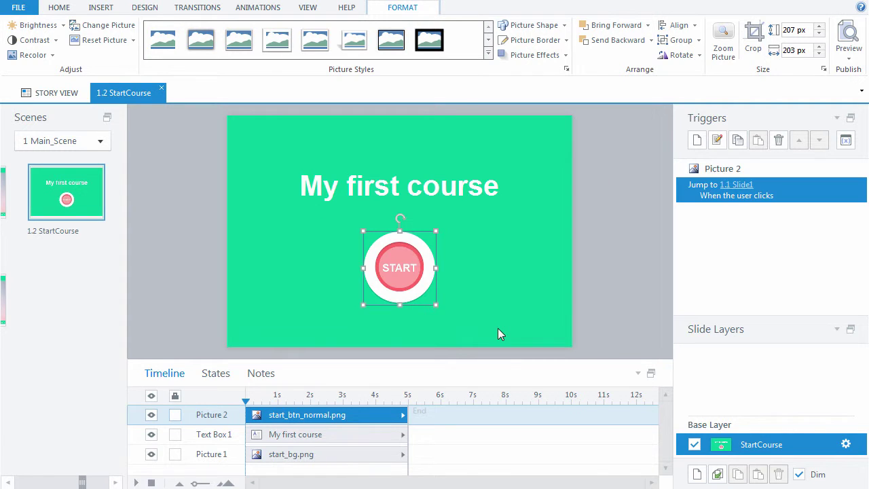
left_click(604, 278)
Preview the StartCourse slide, then close the preview.
left_click(757, 63)
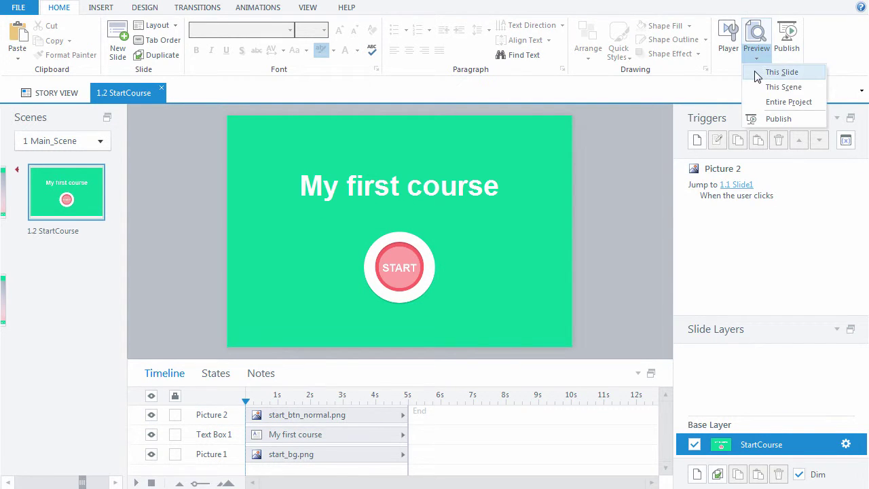
left_click(755, 74)
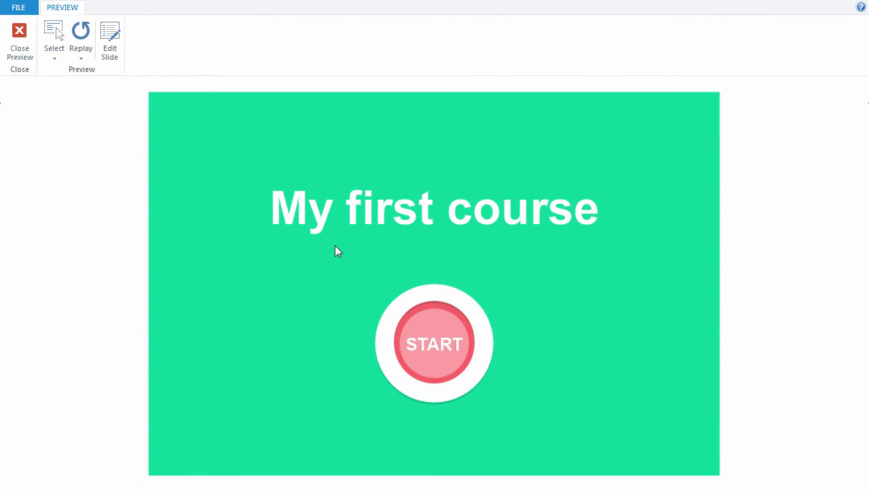
left_click(19, 38)
left_click_drag(85, 482, 33, 482)
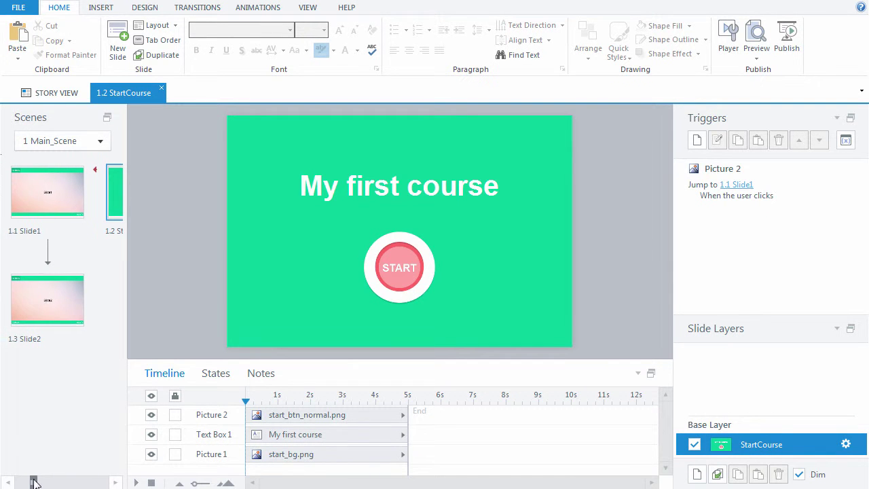
On Slide1, insert back_btn_normal.png and align it to the slide's left and bottom edges.
left_click(30, 205)
key("ctrl+j")
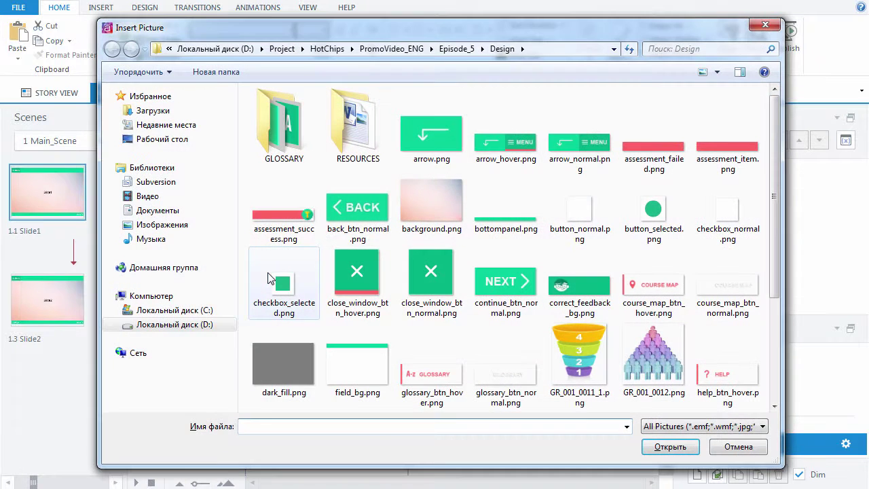
left_click(358, 210)
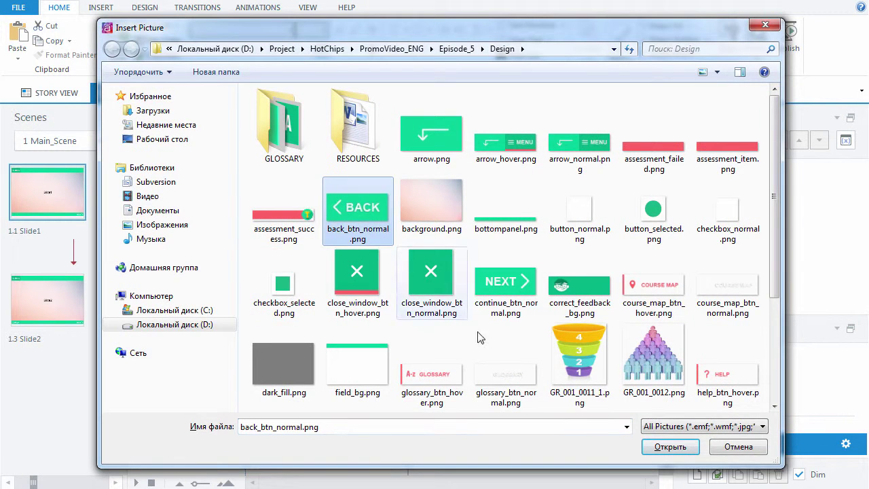
left_click(669, 446)
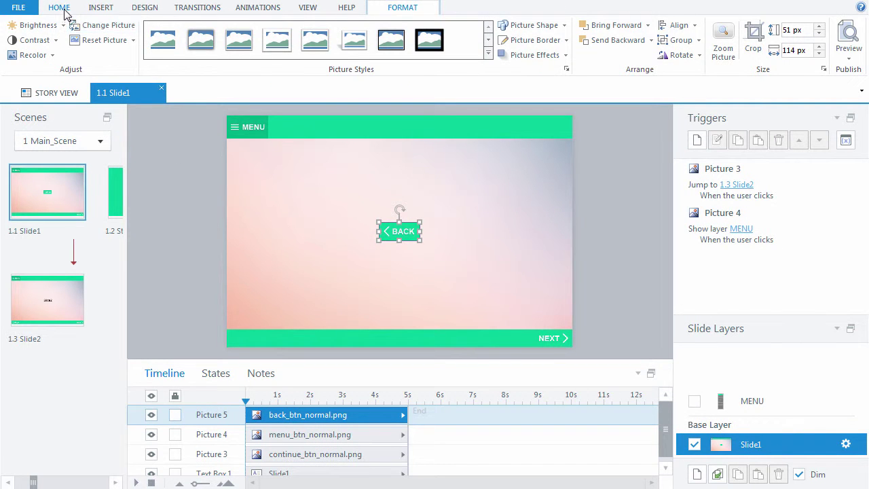
left_click(68, 10)
left_click(588, 41)
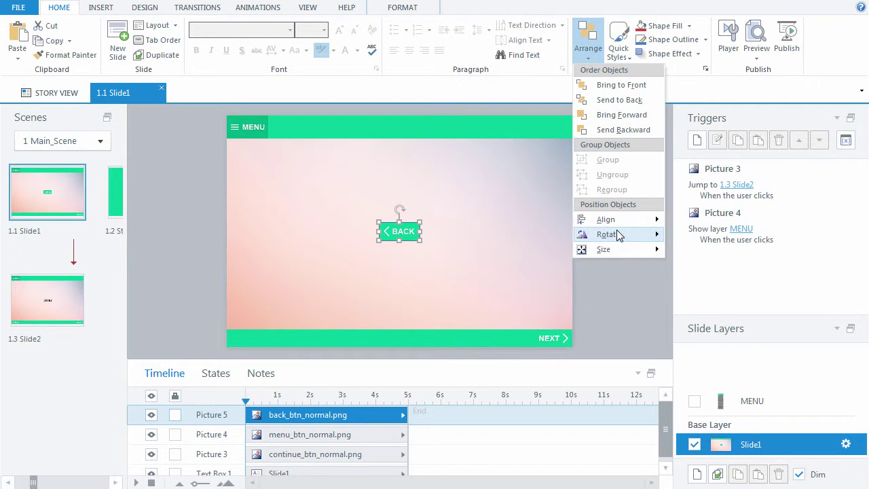
mouse_move(615, 223)
left_click(686, 221)
left_click(588, 41)
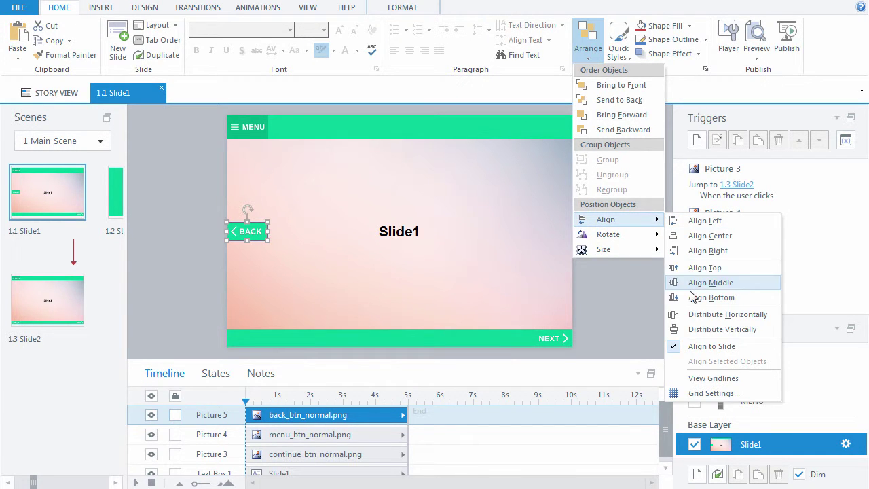
left_click(692, 300)
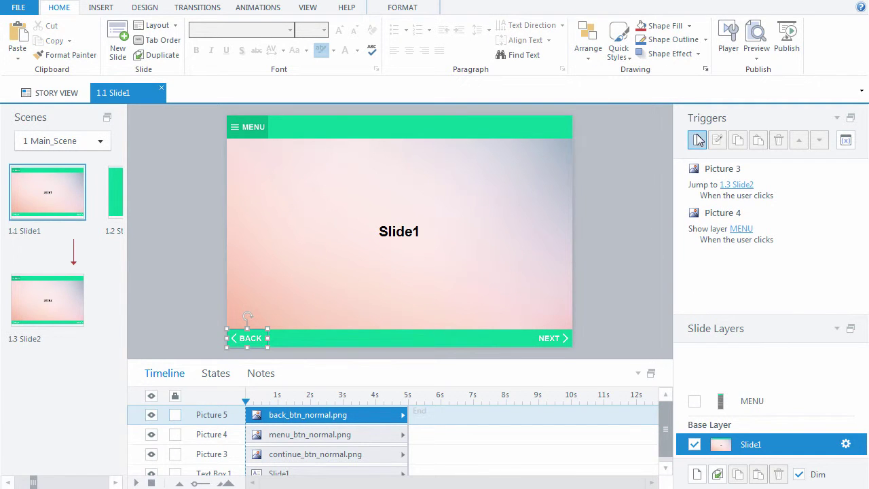
Add a trigger making the BACK button jump to 1.2 StartCourse.
left_click(696, 140)
left_click(492, 215)
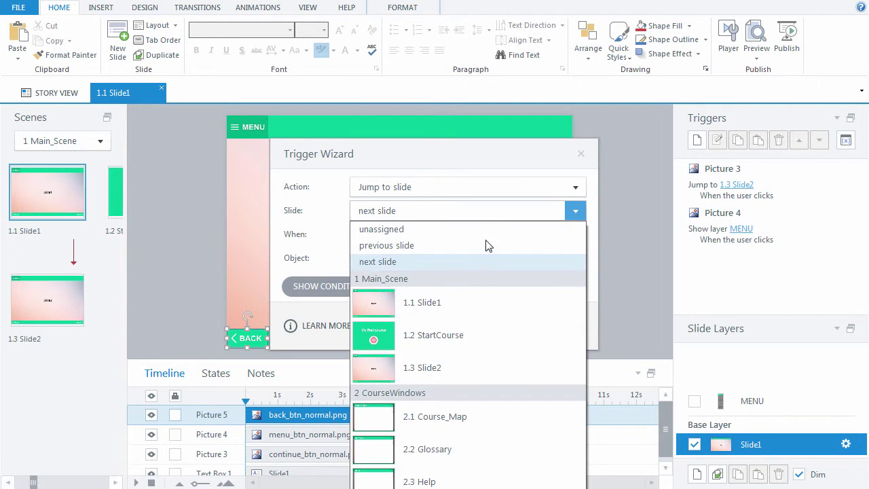
left_click(471, 328)
left_click(486, 329)
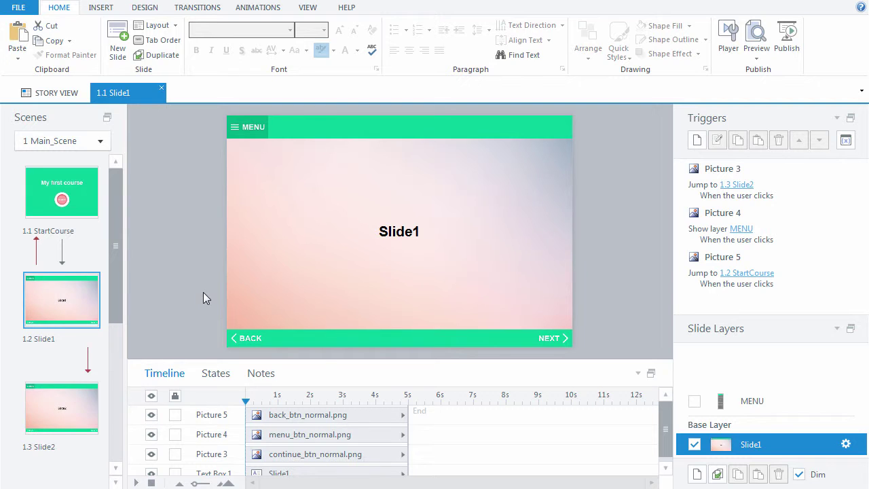
Insert the GR_001_0011_1.png funnel picture and nudge it left.
key("ctrl+j")
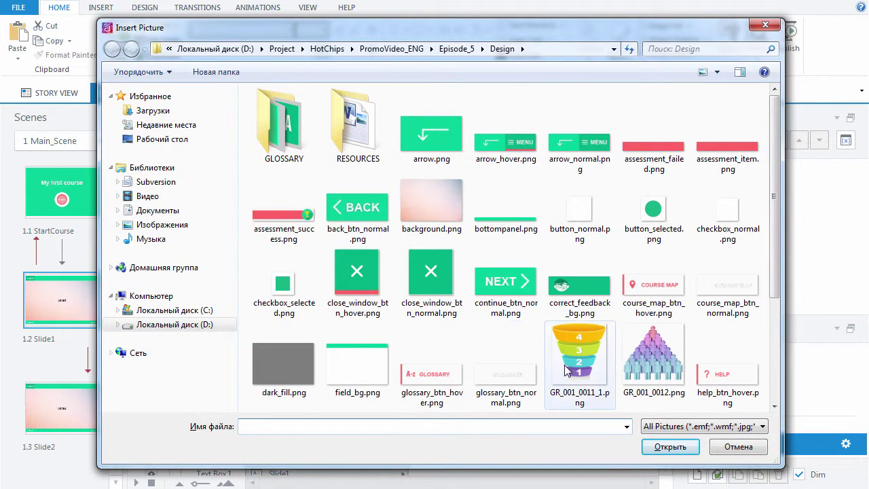
left_click(566, 370)
left_click(670, 446)
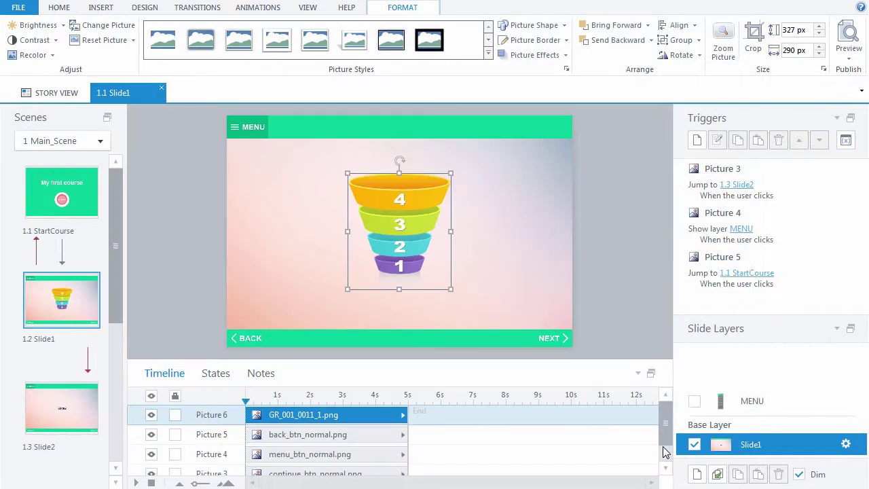
key("Left")
key("Left")
key("Left")
key("Left")
key("Left")
key("Left")
key("Left")
key("Left")
key("Left")
key("Left")
key("Left")
key("Left")
key("Left")
key("Left")
key("Left")
key("Left")
key("Left")
key("Left")
key("Left")
key("Left")
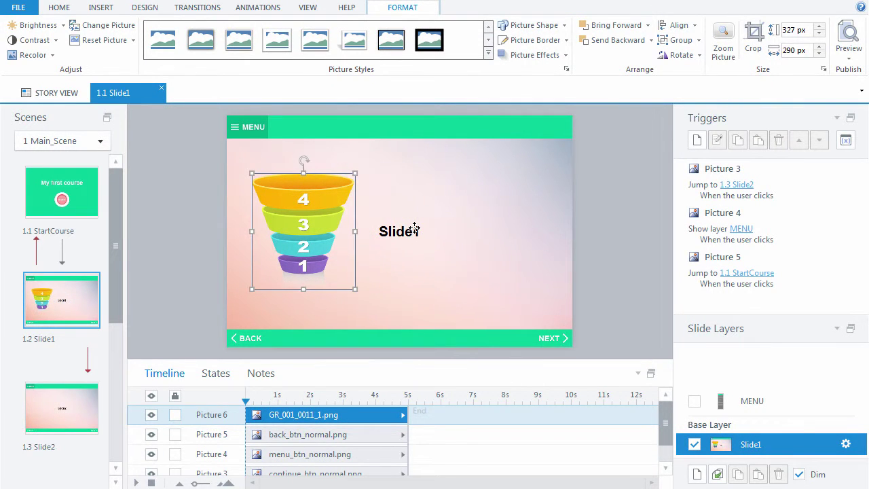
key("Left")
left_click(410, 229)
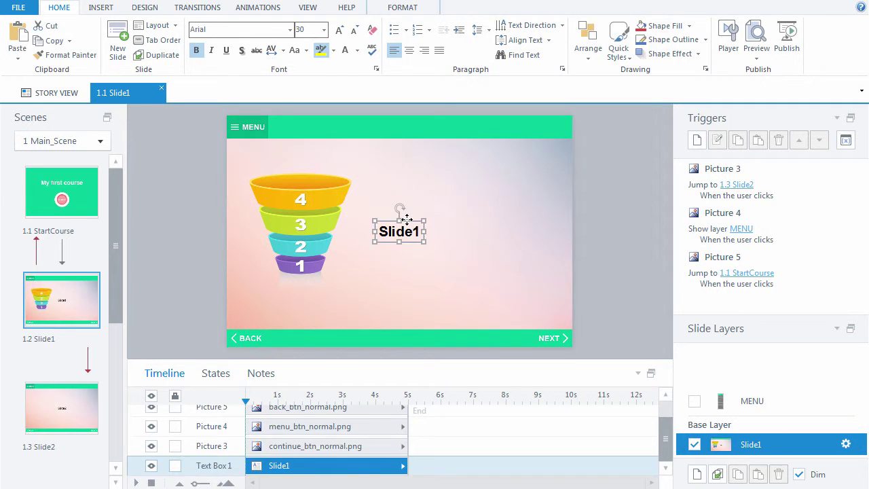
Replace the Slide1 text box with a pasted Lorem ipsum block and a copy below it.
key("Delete")
key("ctrl+v")
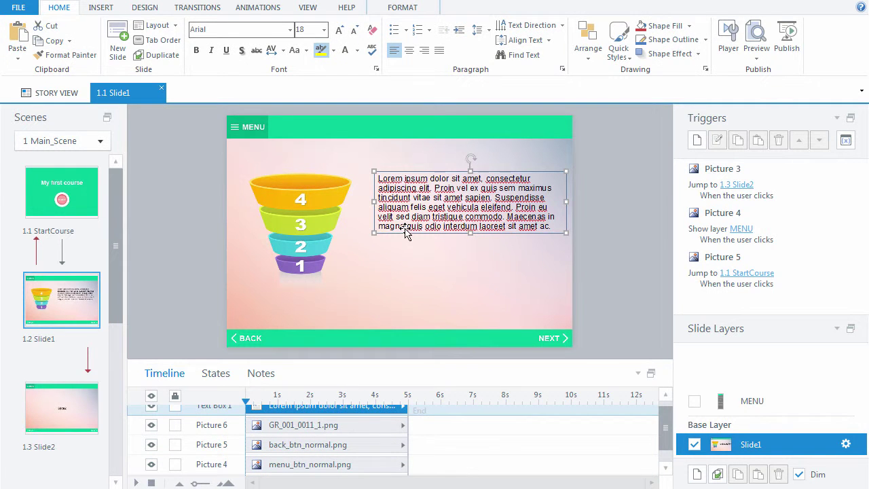
key("ctrl+v")
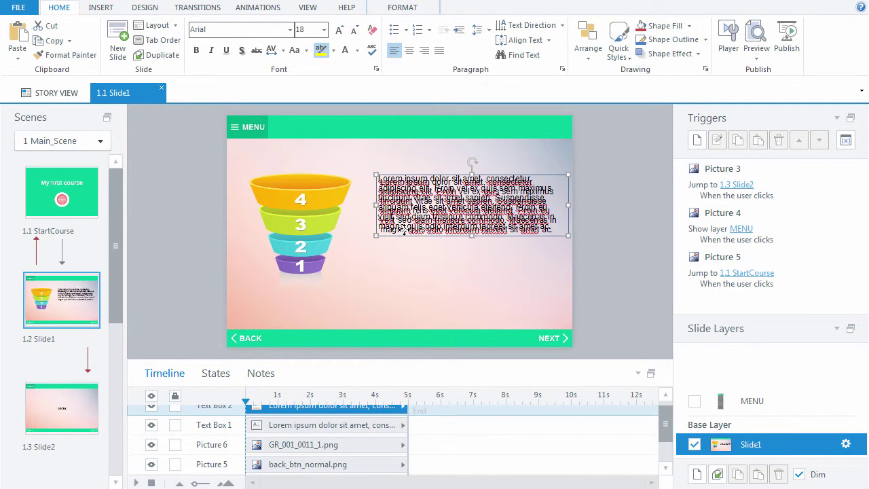
left_click_drag(403, 238, 401, 301)
left_click(637, 239)
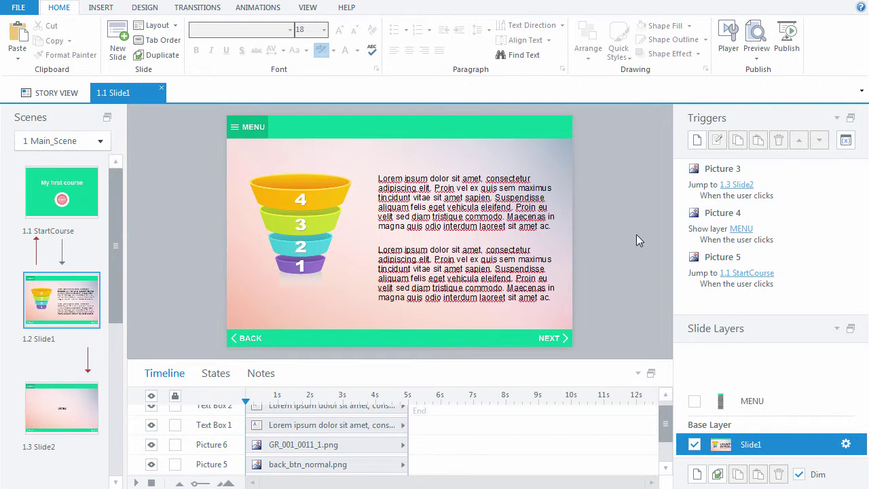
left_click(264, 7)
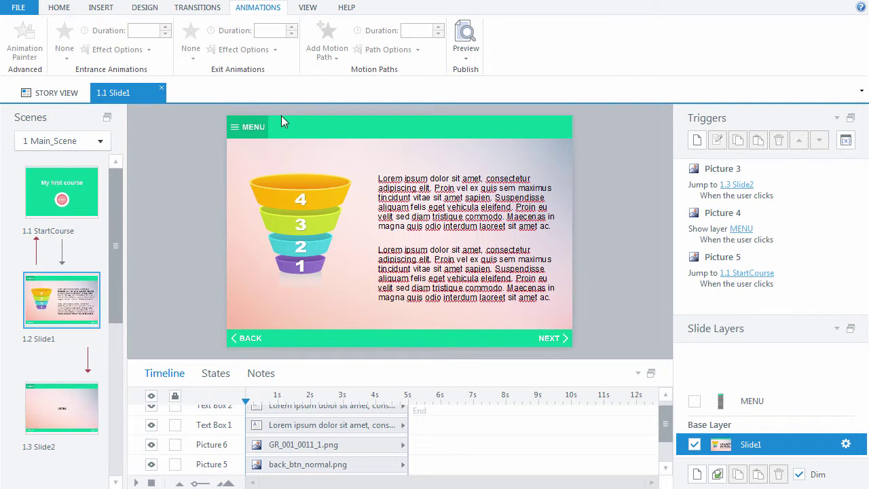
Give the funnel picture a Fade entrance lasting 1 second.
left_click(292, 214)
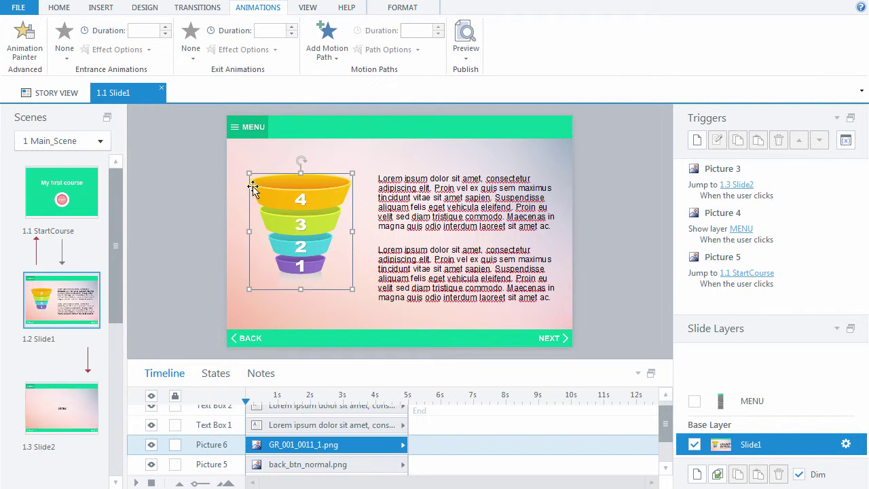
left_click(65, 39)
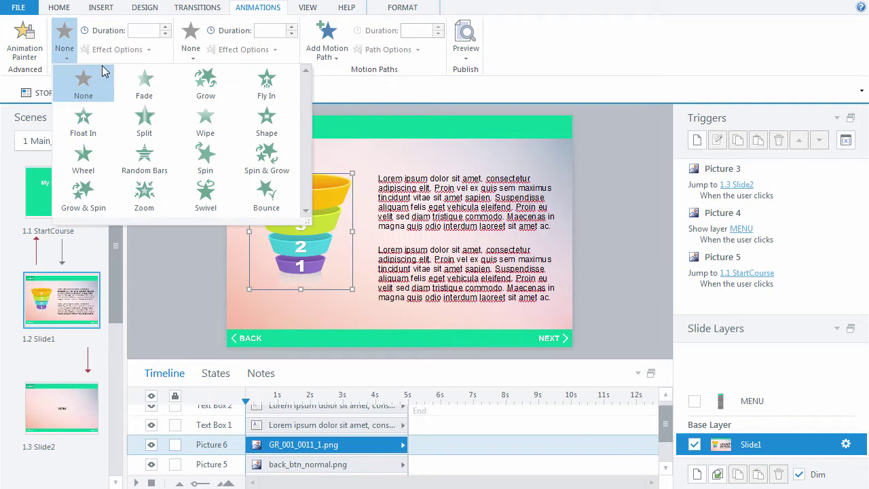
left_click(144, 83)
left_click(165, 27)
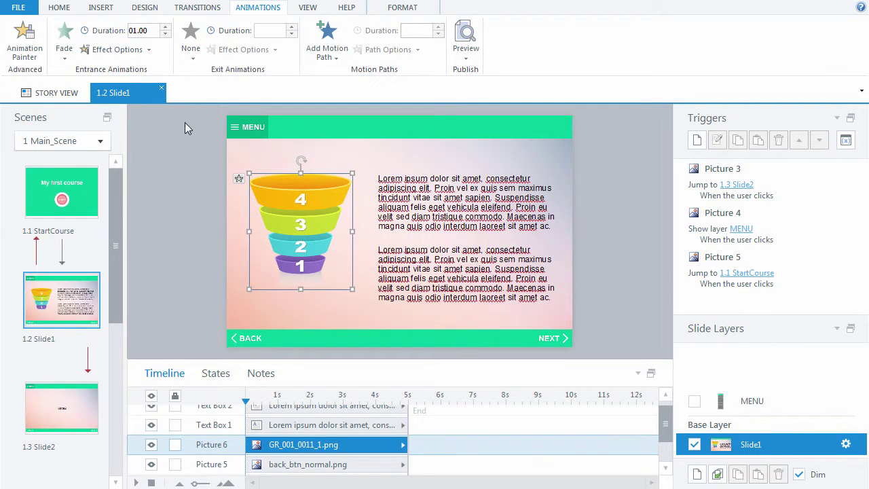
Give both Lorem ipsum text blocks a Fly In entrance from the right.
left_click(390, 196)
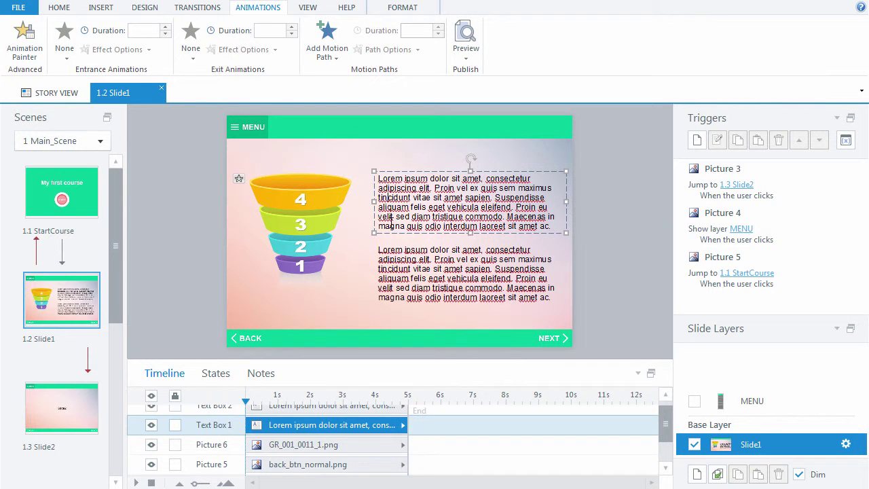
left_click(398, 251, "shift")
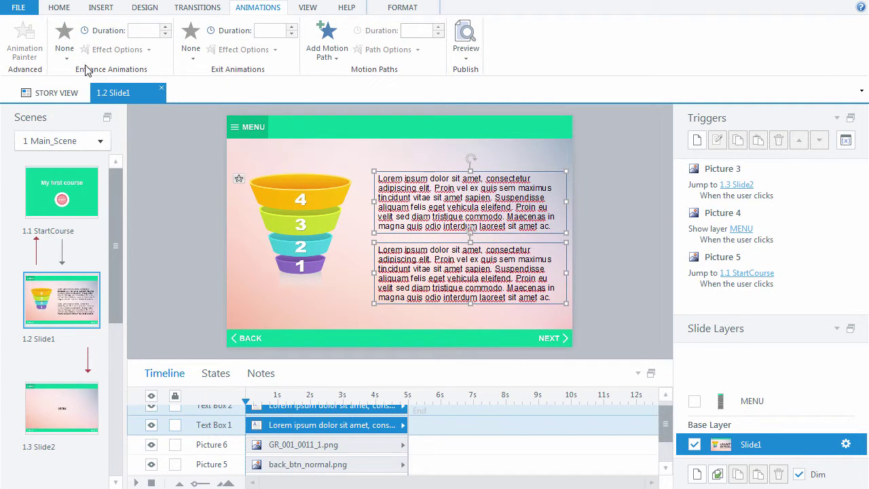
left_click(64, 50)
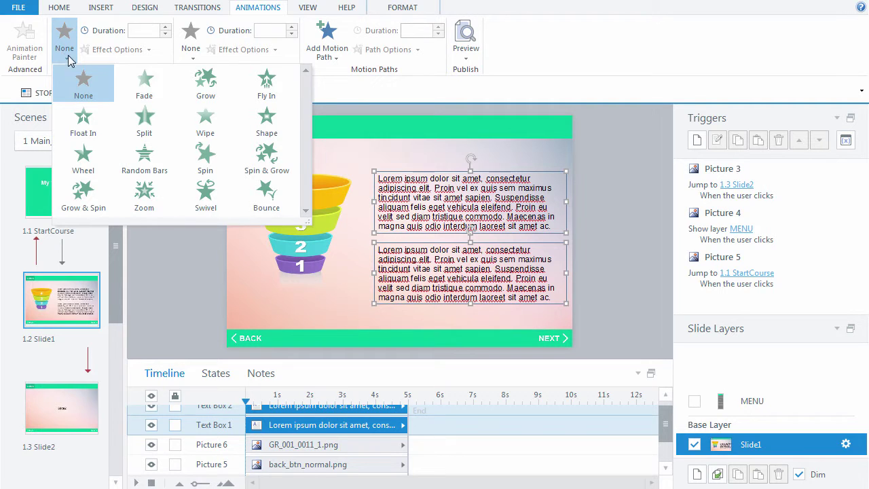
left_click(261, 86)
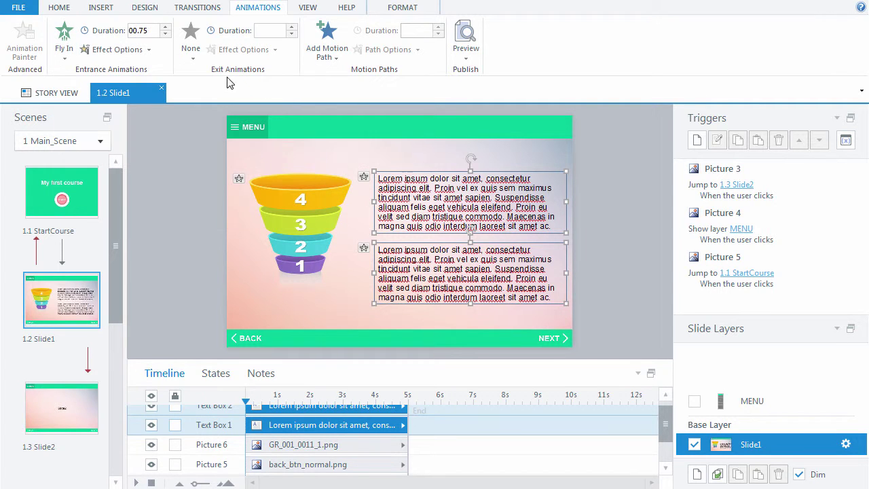
left_click(148, 50)
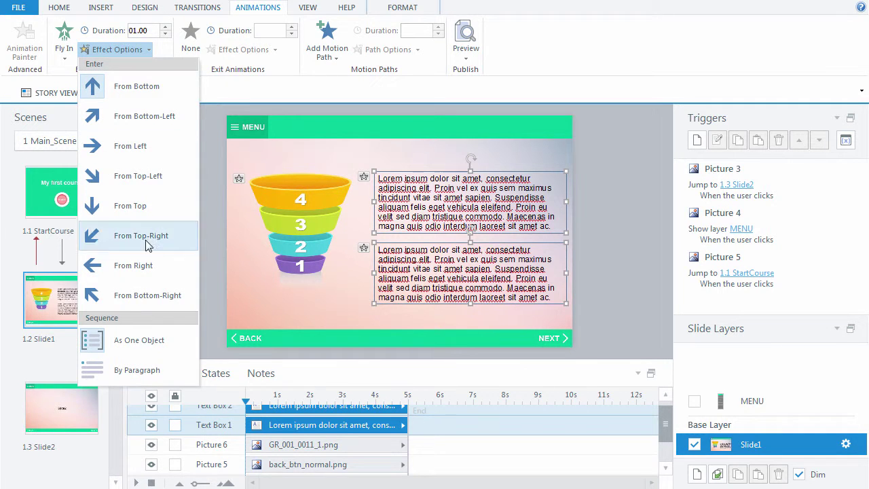
left_click(159, 262)
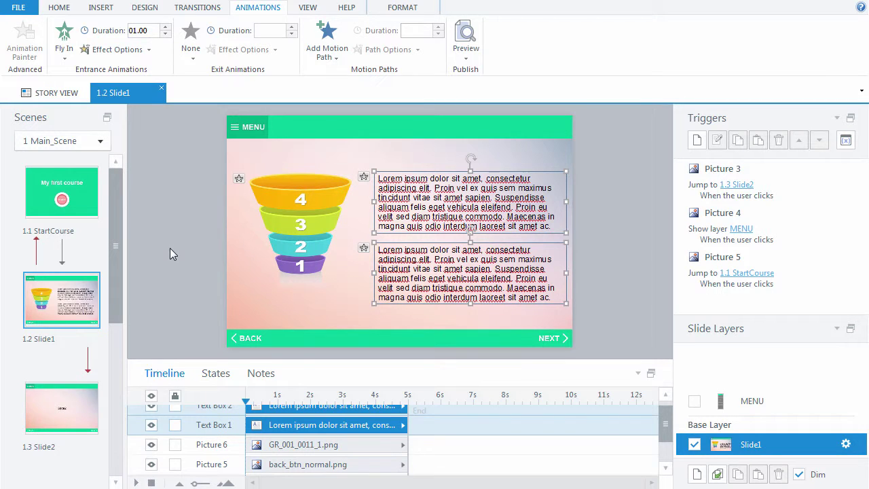
left_click(170, 247)
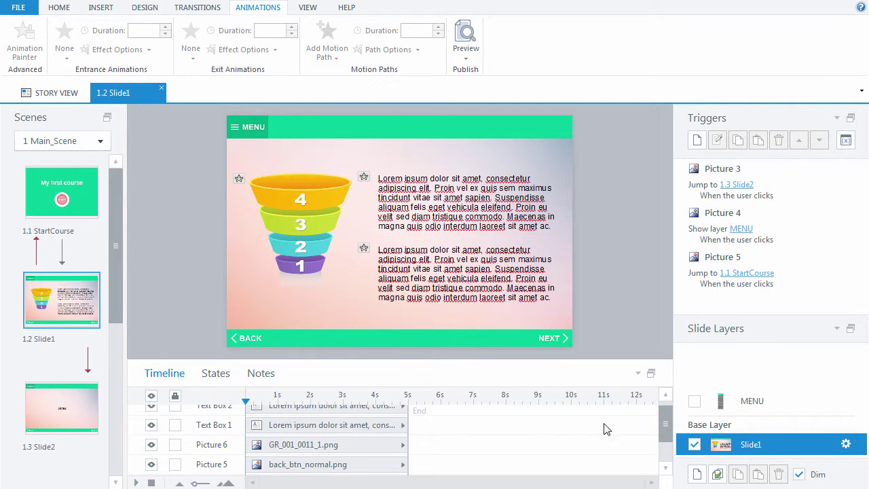
On the timeline, start the funnel at 1 s, first text near 2 s, second at 3 s.
scroll(669, 435, "up", 1)
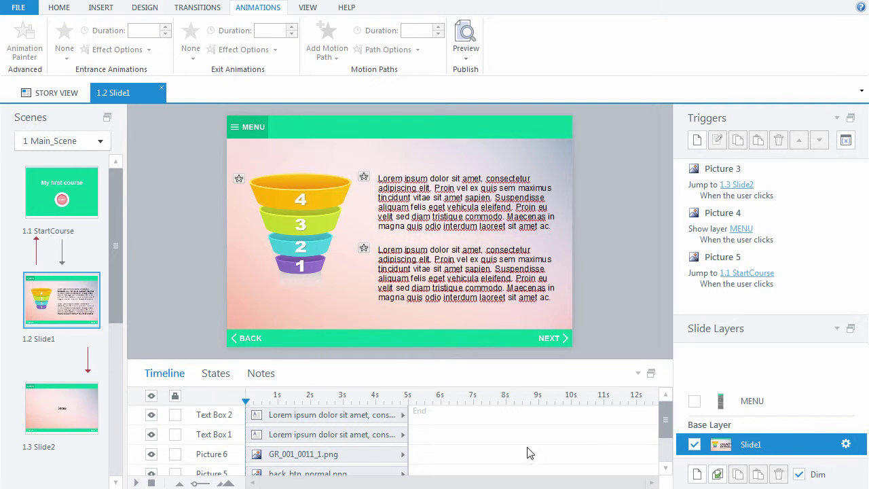
left_click(270, 455)
left_click_drag(247, 455, 314, 436)
left_click(247, 435)
left_click(272, 415)
left_click_drag(248, 415, 343, 415)
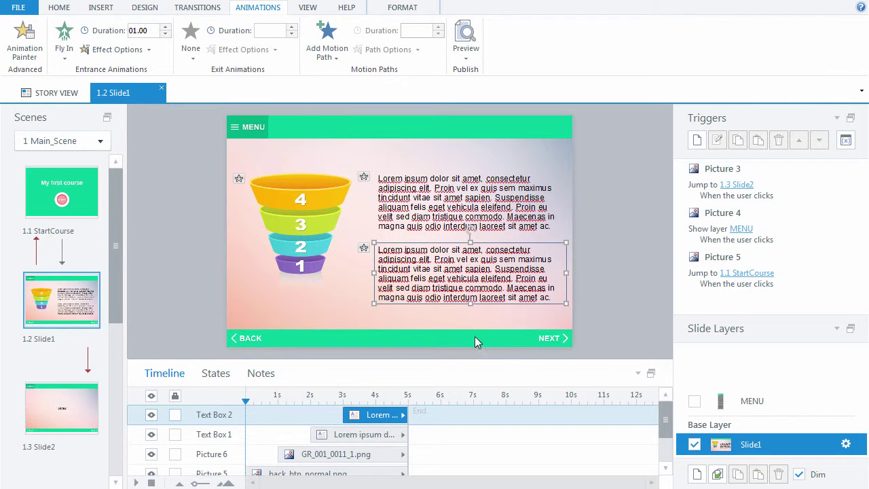
left_click(590, 286)
Preview the funnel slide, then close the preview.
left_click(466, 54)
left_click(469, 73)
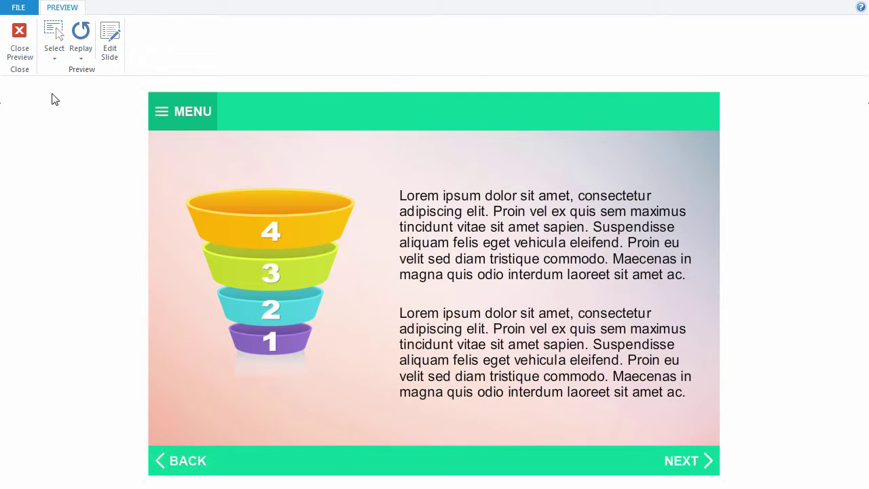
left_click(20, 40)
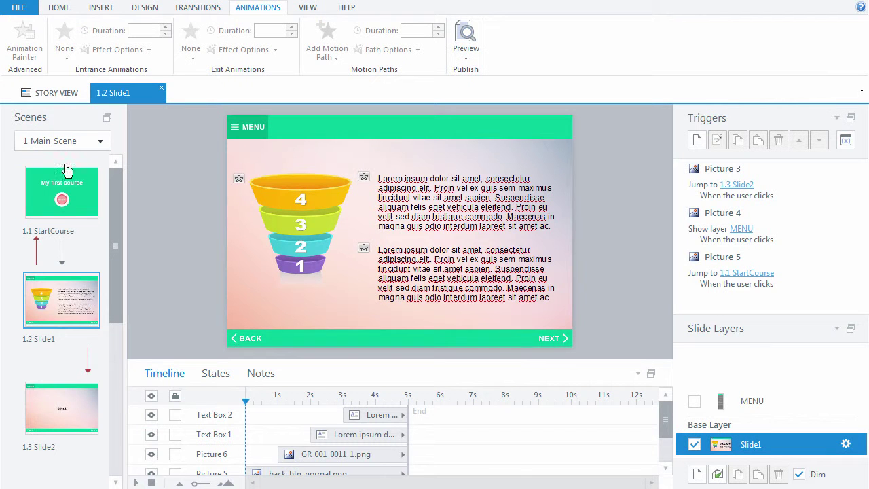
left_click(59, 400)
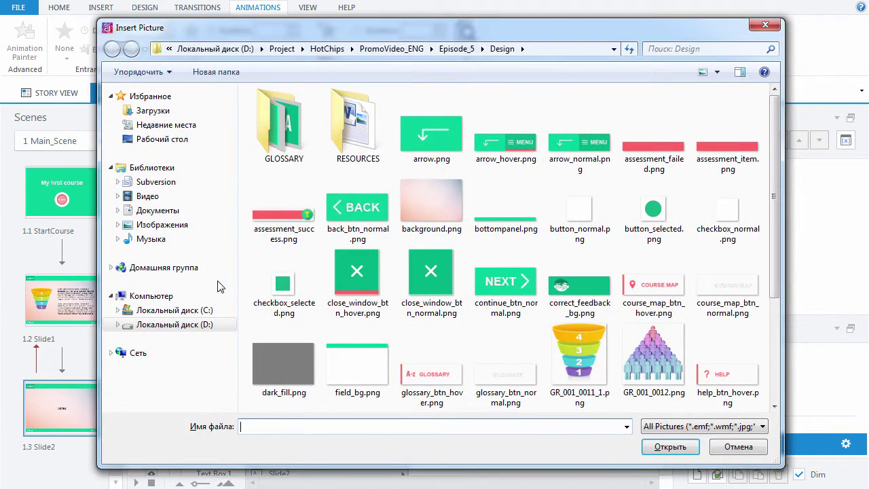
Insert the GR_001_0012.png pyramid picture on Slide2 and nudge it right.
left_click(667, 355)
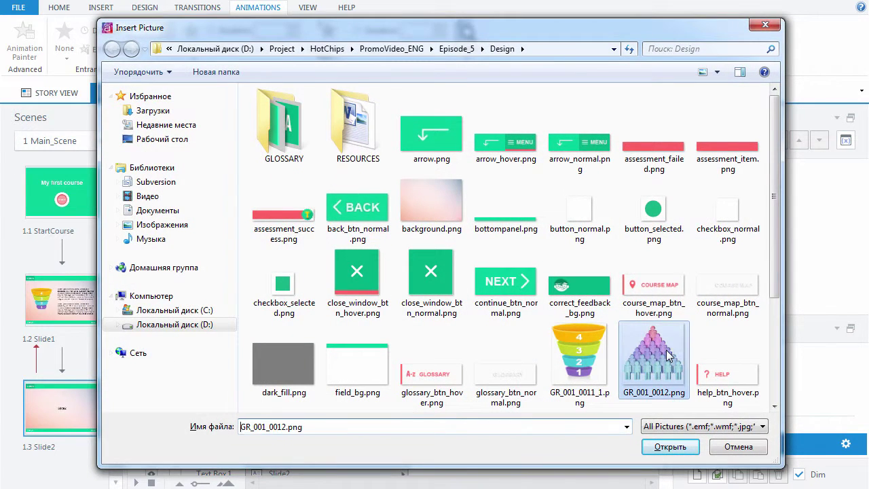
left_click(666, 446)
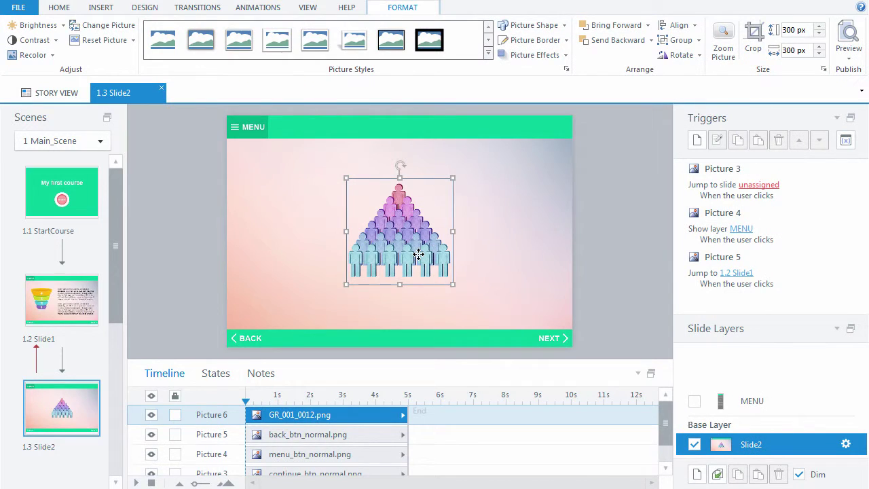
key("Right")
key("Right")
key("Right")
key("Right")
key("Right")
key("Right")
key("Right")
key("Right")
key("Right")
key("Right")
key("Right")
key("Right")
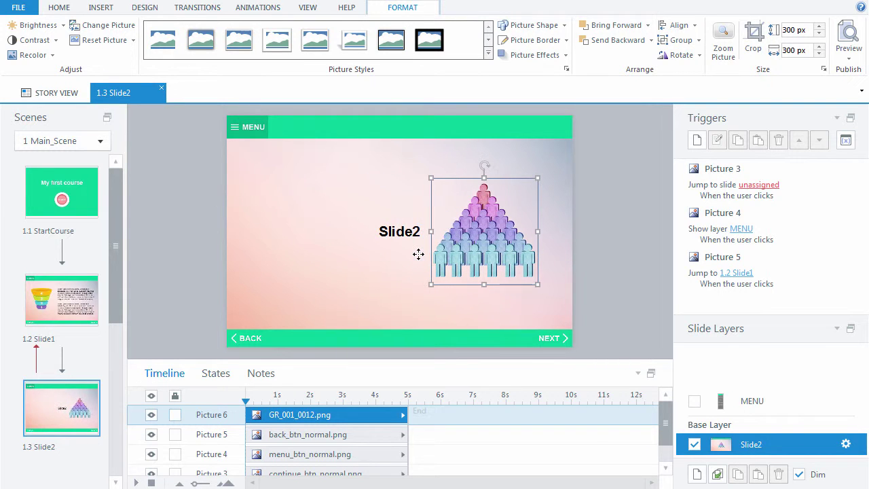
Replace the Slide2 title with the pasted Lorem ipsum text box, nudged left of the pyramid.
left_click(405, 236)
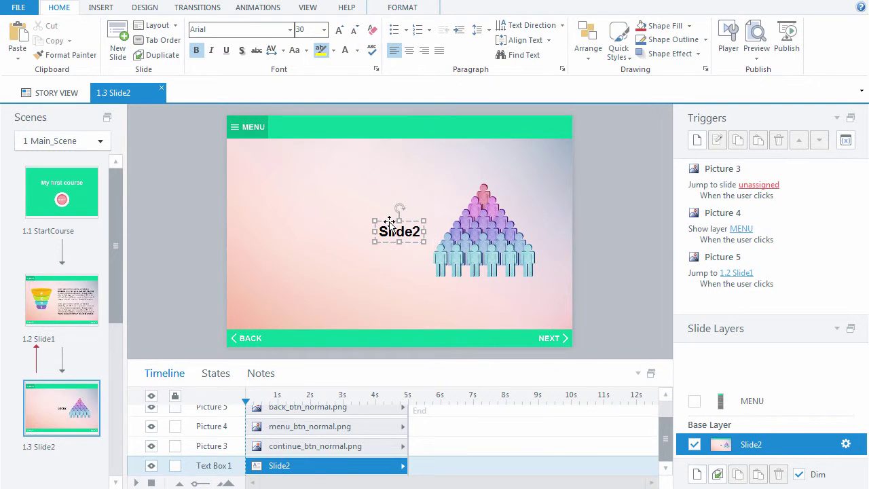
key("Delete")
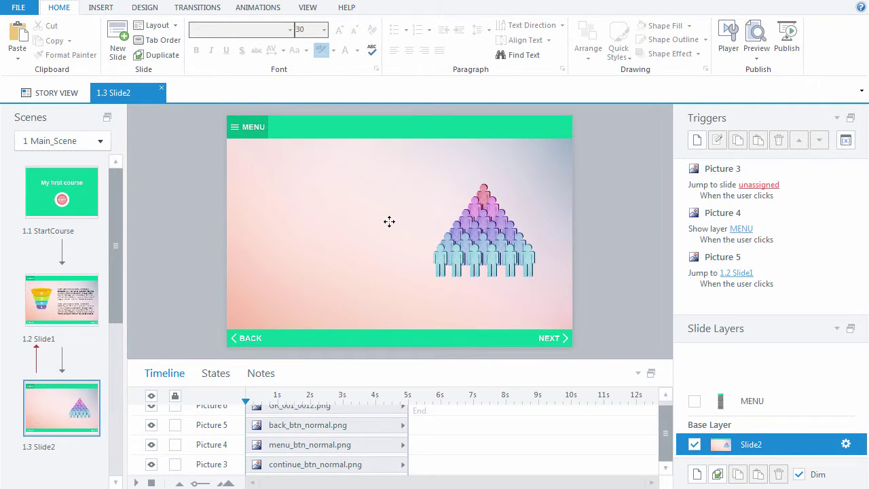
key("ctrl+v")
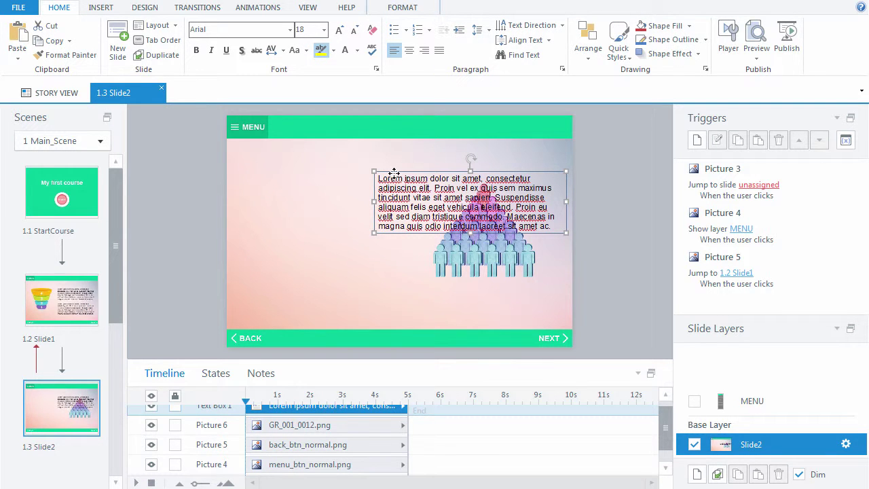
key("Left")
key("Left")
key("Left")
key("Left")
key("Left")
key("Left")
key("Left")
key("Left")
key("Left")
key("Left")
key("Left")
key("Left")
key("Left")
key("Left")
key("Left")
key("Left")
key("Left")
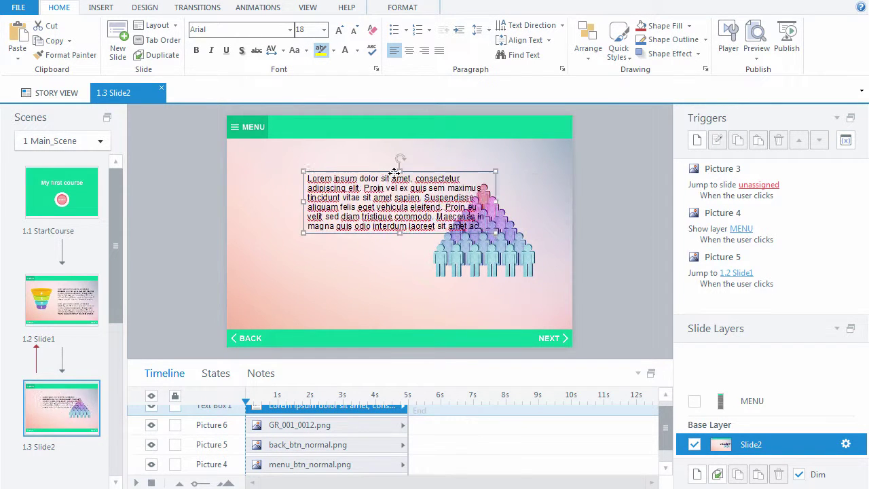
key("Left")
key("Left")
key("Left")
key("Down")
key("Down")
key("Down")
key("Down")
key("Down")
key("Down")
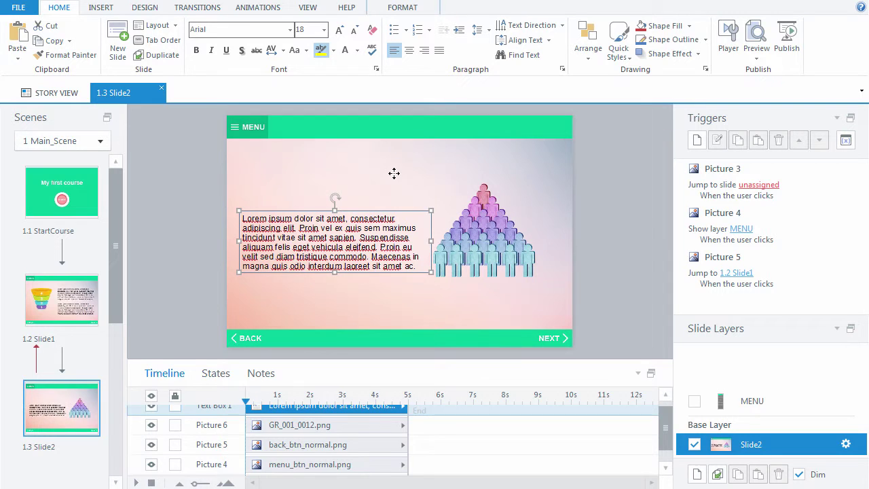
left_click(600, 226)
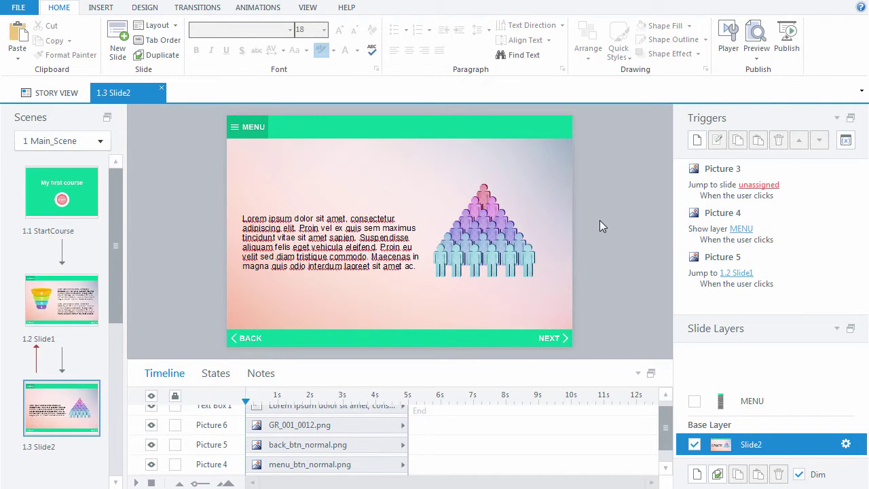
left_click(214, 10)
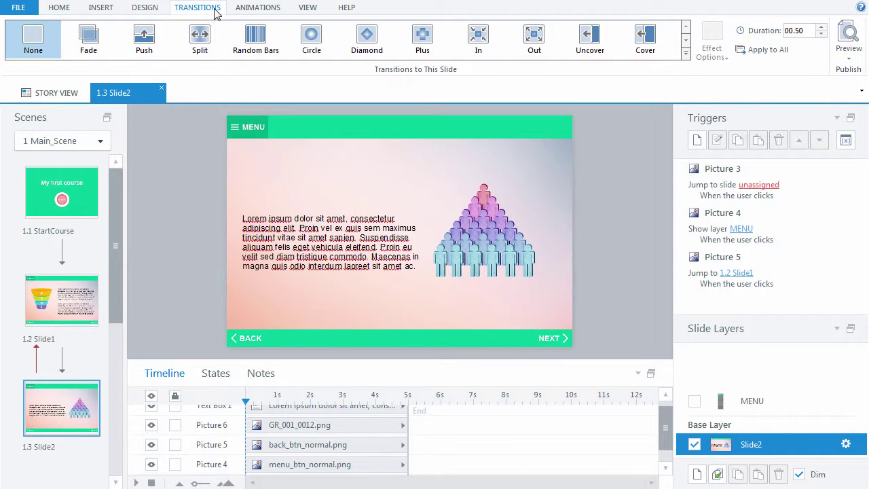
Apply a 2-second Split transition to Slide2 and preview this slide.
left_click(199, 37)
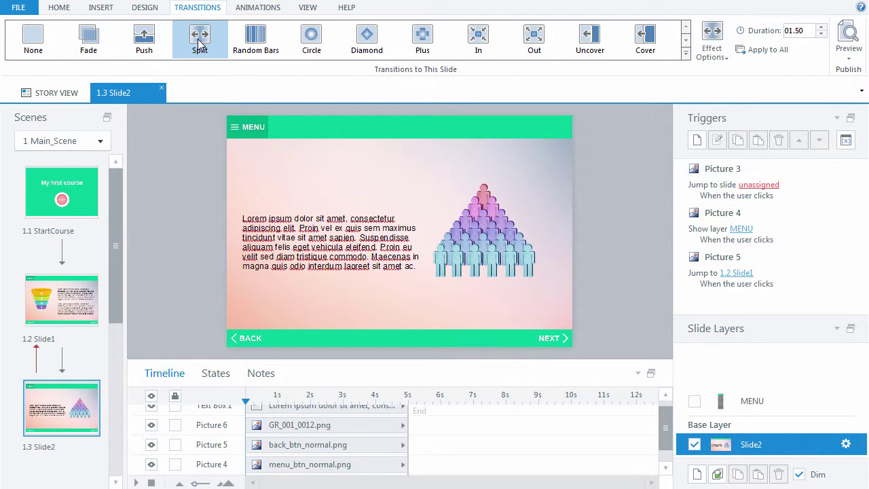
left_click(822, 30)
left_click(843, 60)
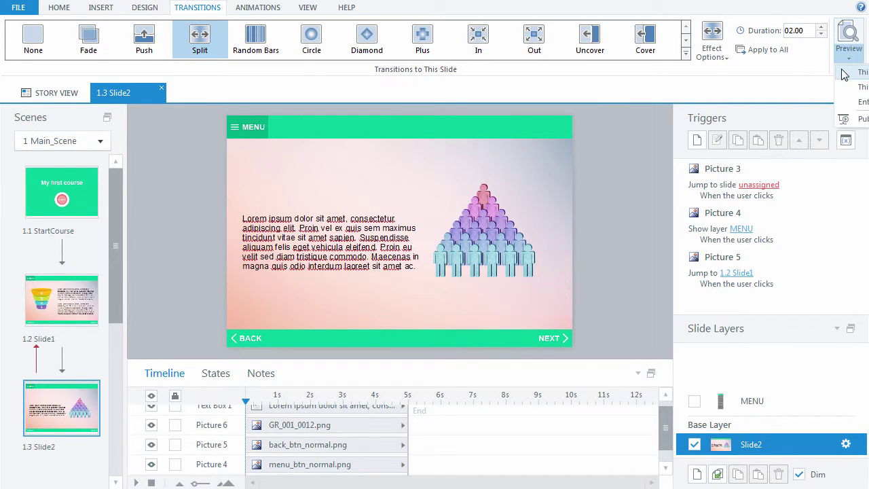
left_click(847, 72)
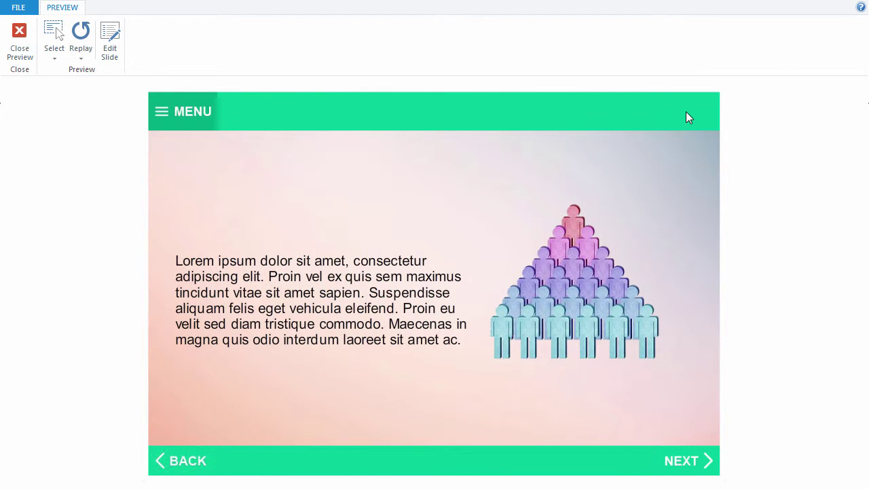
Close the Slide2 preview and return to the Home tab.
left_click(17, 42)
left_click(68, 9)
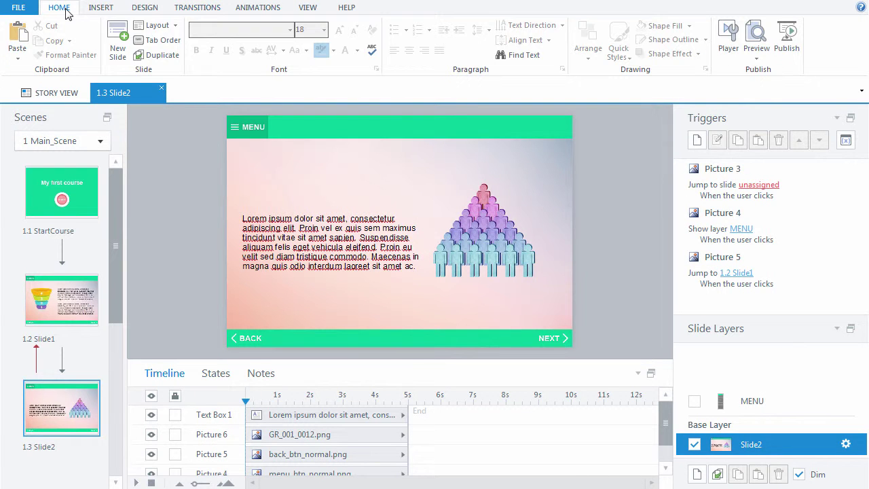
Preview the entire project, using START and NEXT to reach the pyramid slide, then close.
left_click(757, 54)
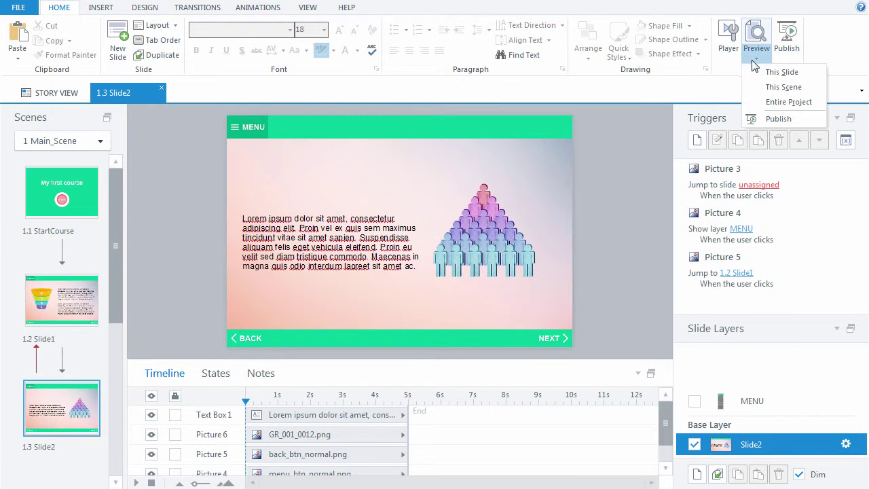
left_click(767, 102)
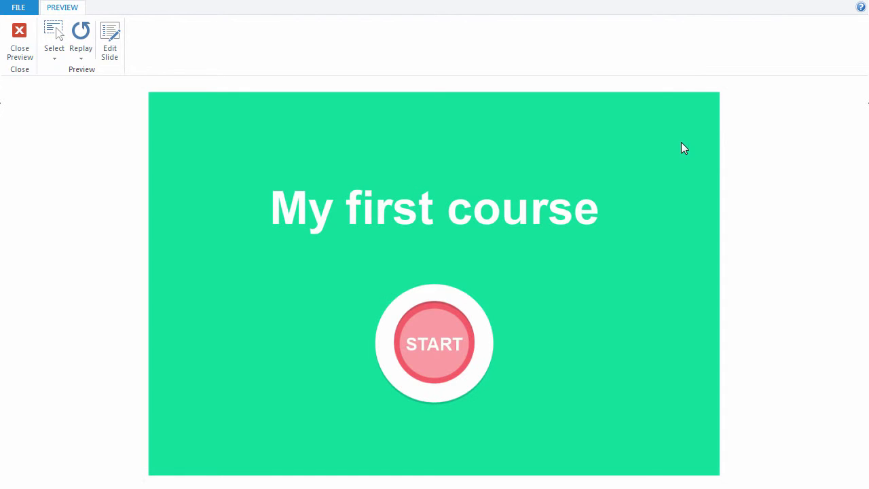
left_click(425, 345)
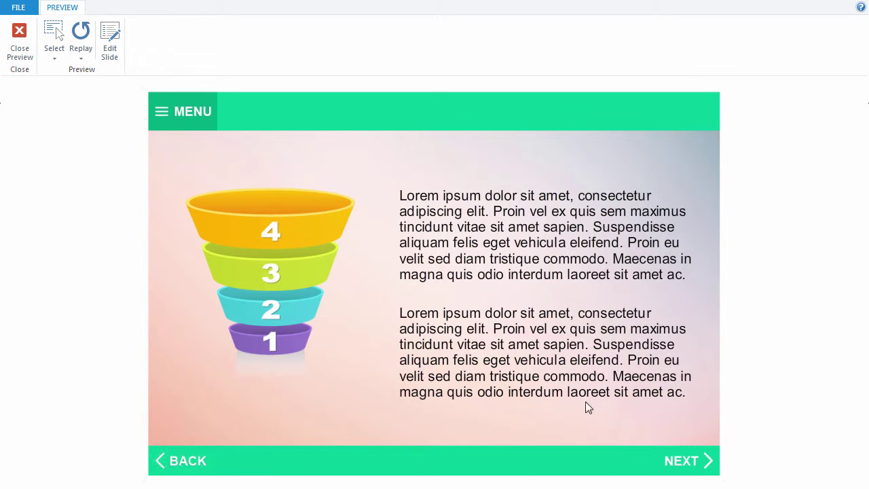
left_click(674, 459)
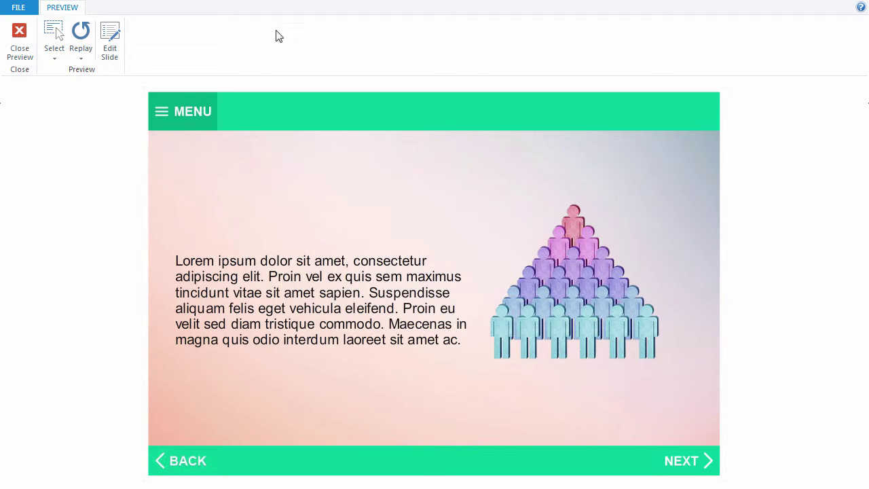
left_click(20, 41)
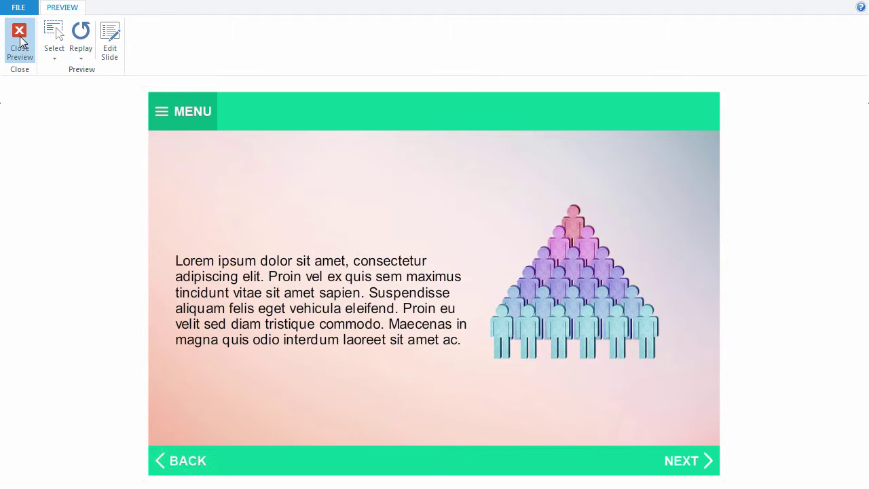